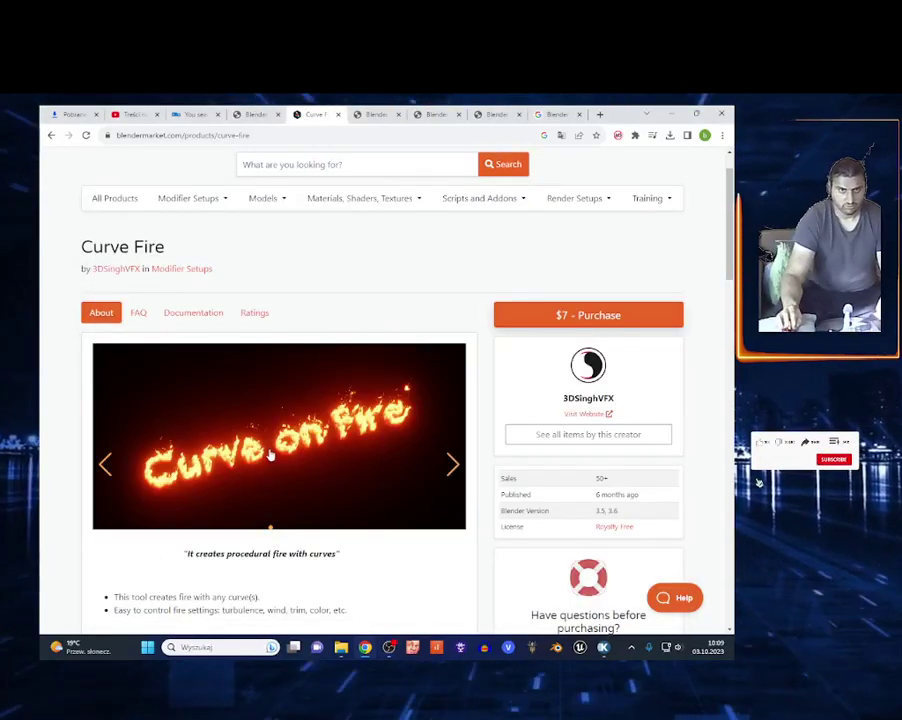
Step: Review the Curve Fire product page in Chrome, then switch to the Blender window with flaming text
{"action": "scroll", "coordinate": [280, 488], "scroll_direction": "down", "scroll_amount": 3}
{"action": "scroll", "coordinate": [300, 495], "scroll_direction": "up", "scroll_amount": 5}
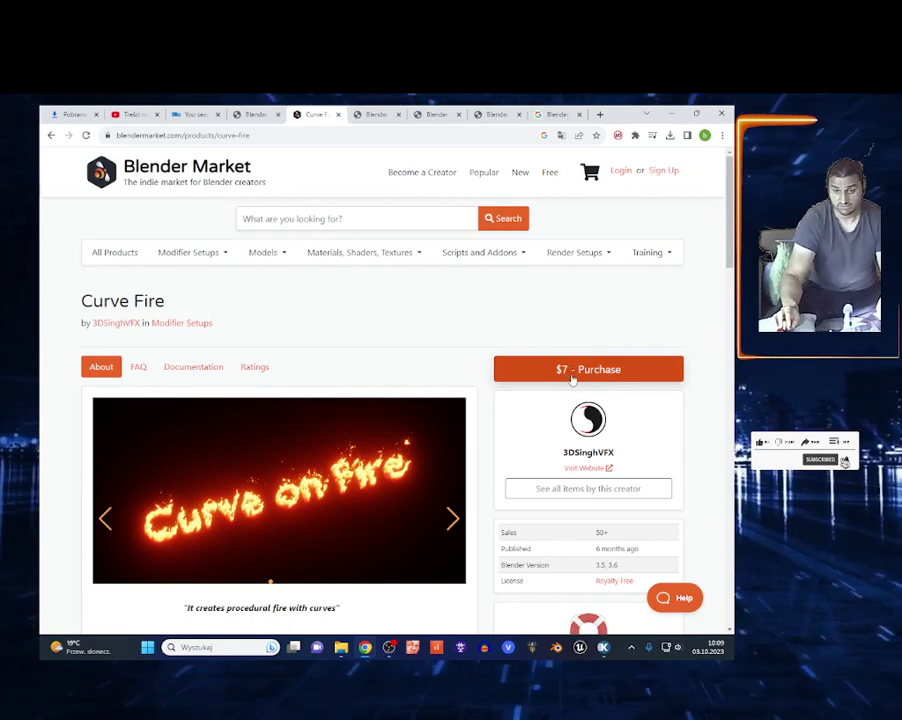
{"action": "scroll", "coordinate": [370, 513], "scroll_direction": "down", "scroll_amount": 5}
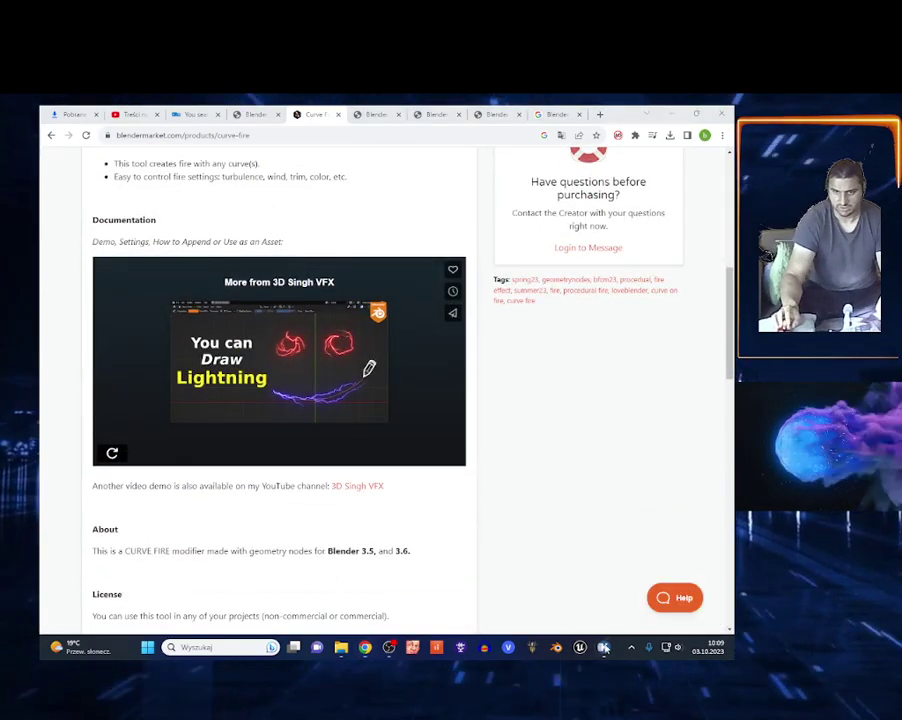
{"action": "left_click", "coordinate": [652, 597]}
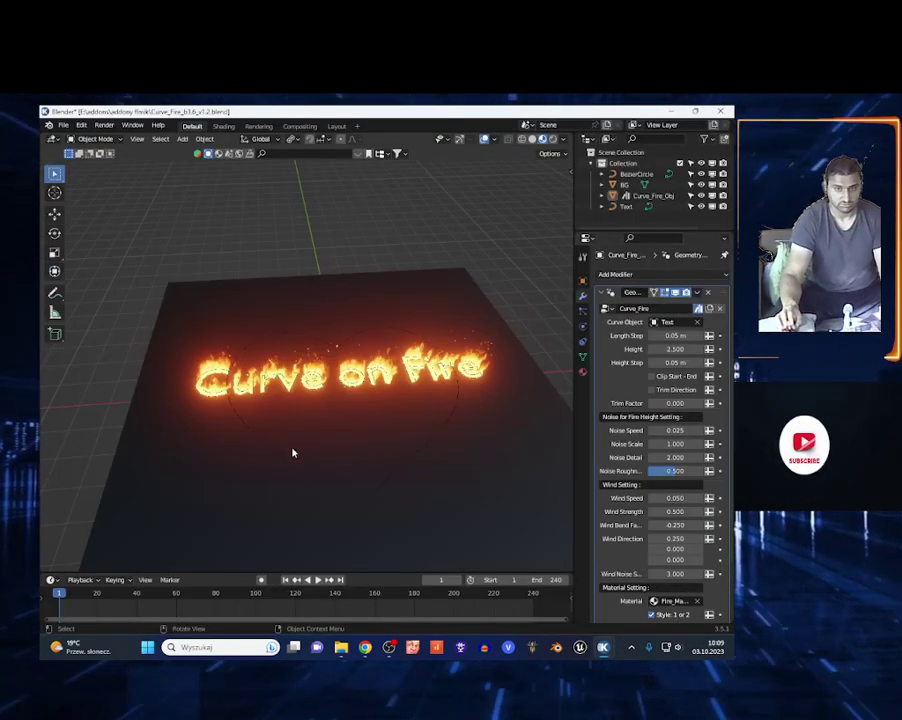
Step: Set the Curve_Fire modifier's Curve Object to BezierCircle
{"action": "scroll", "coordinate": [369, 429], "scroll_direction": "up", "scroll_amount": 4}
{"action": "scroll", "coordinate": [450, 440], "scroll_direction": "down", "scroll_amount": 4}
{"action": "left_click", "coordinate": [676, 323]}
{"action": "left_click", "coordinate": [642, 337]}
Step: Play the fire animation, then select the BezierCircle object in the outliner
{"action": "key", "text": "space"}
{"action": "key", "text": "a"}
{"action": "key", "text": "space"}
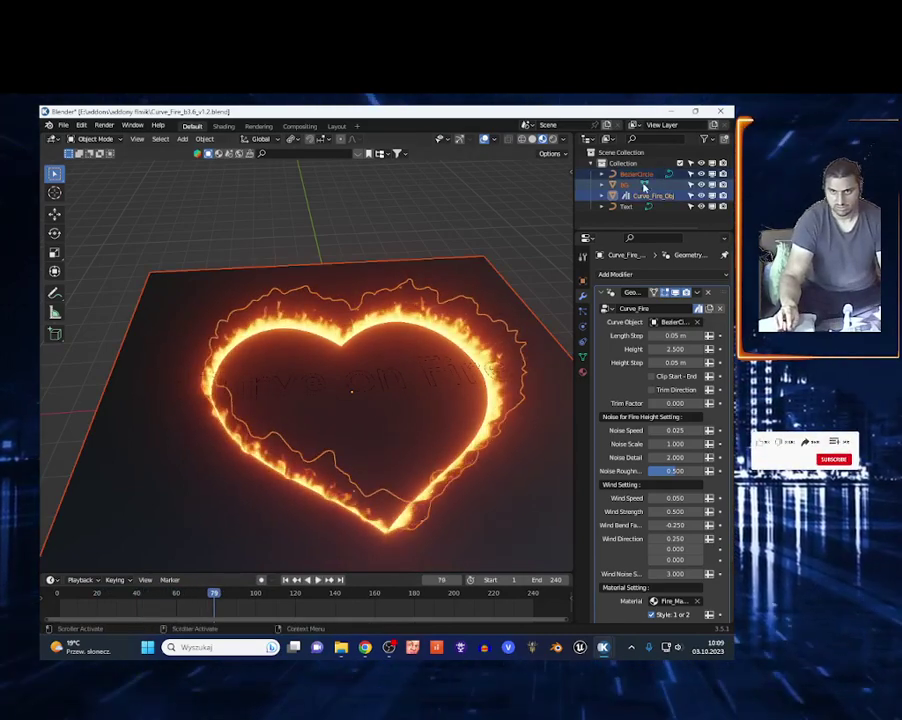
{"action": "left_click", "coordinate": [621, 176]}
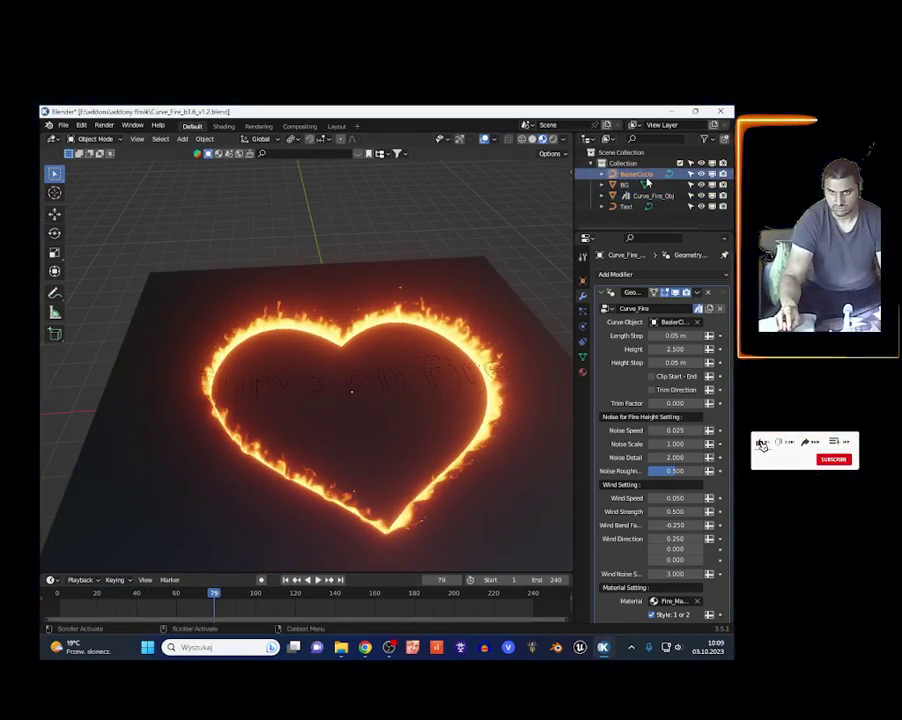
Step: In Edit Mode, draw five freehand strokes above, through, below and beside the heart
{"action": "key", "text": "Tab"}
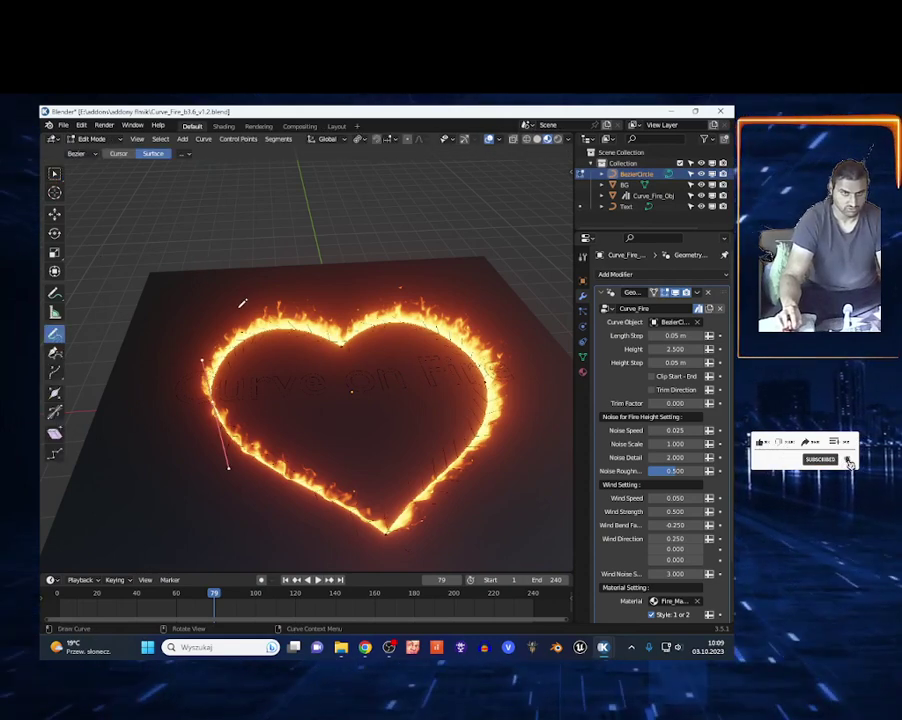
{"action": "left_click_drag", "start_coordinate": [258, 291], "coordinate": [370, 285]}
{"action": "left_click_drag", "start_coordinate": [455, 406], "coordinate": [460, 404]}
{"action": "left_click_drag", "start_coordinate": [145, 420], "coordinate": [435, 563]}
{"action": "left_click_drag", "start_coordinate": [520, 388], "coordinate": [523, 553]}
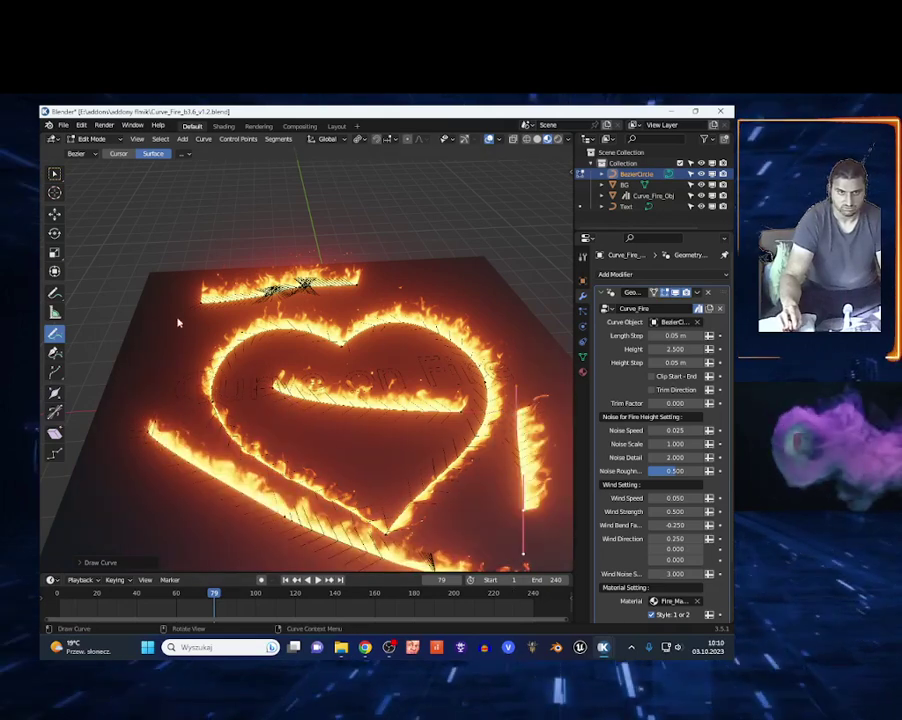
{"action": "left_click_drag", "start_coordinate": [167, 297], "coordinate": [199, 420]}
{"action": "key", "text": "Tab"}
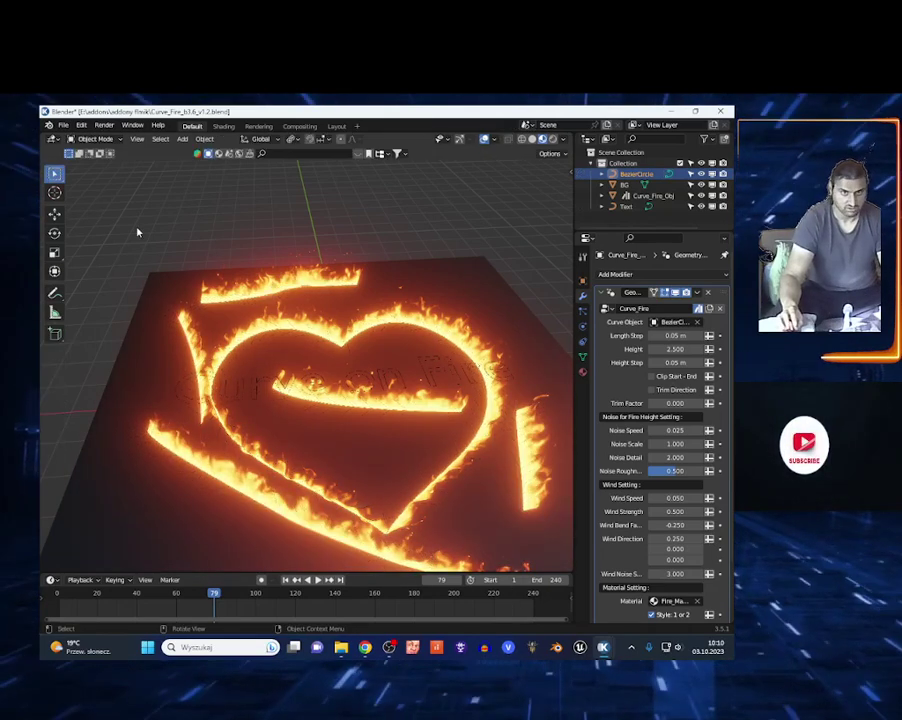
Step: Play the animation and walk the view closer to the burning heart
{"action": "key", "text": "space"}
{"action": "key", "text": "shift+grave"}
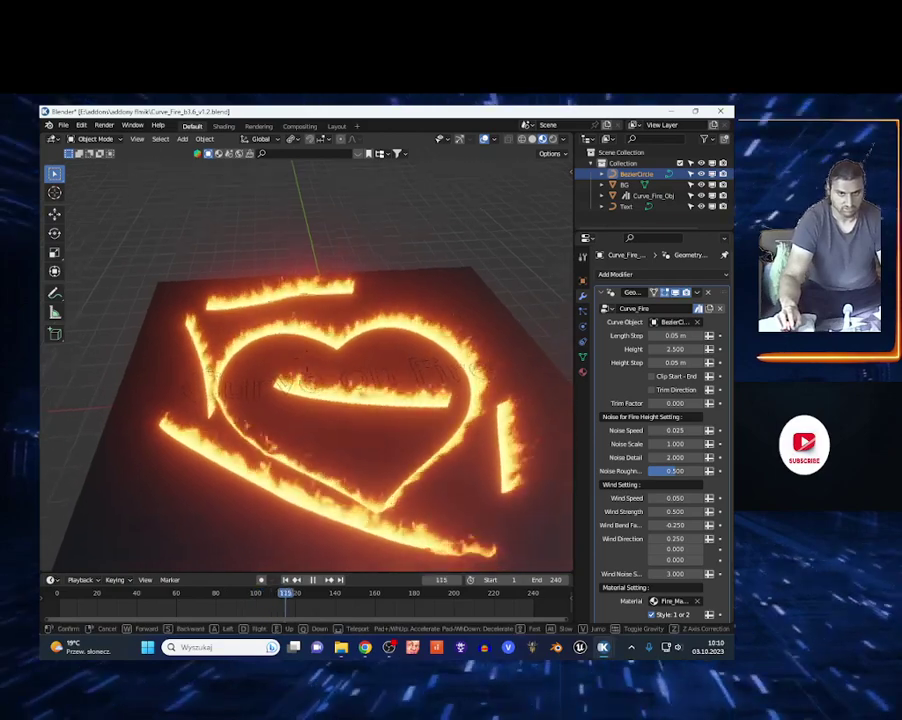
{"action": "key", "text": "w"}
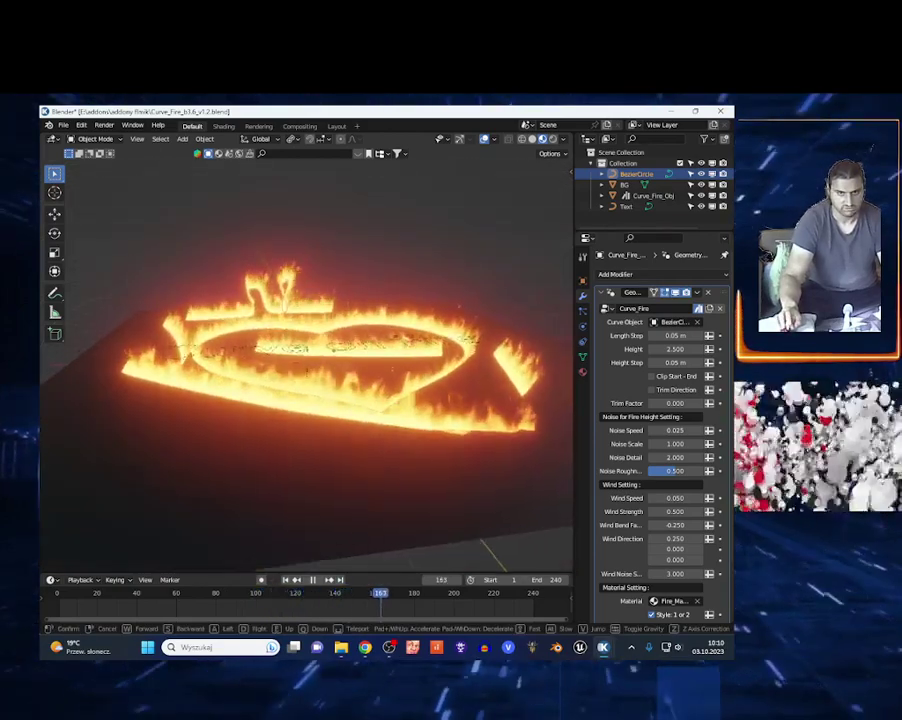
{"action": "key", "text": "Return"}
{"action": "key", "text": "space"}
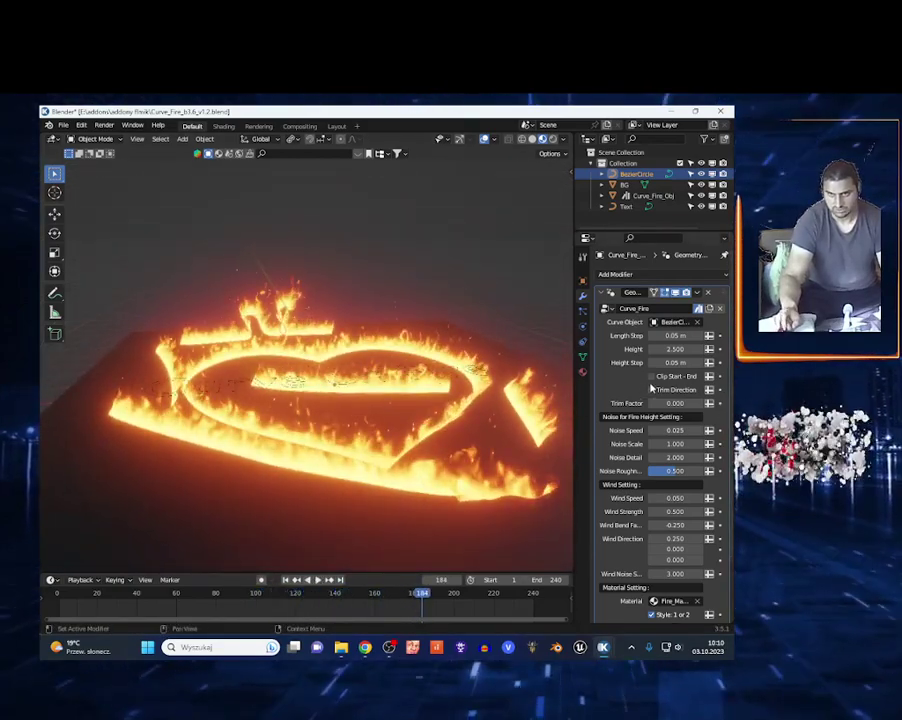
Step: Set Curve_Fire Length Step 1.09 m, Height 17.590 and Noise Speed 2.785
{"action": "left_click_drag", "start_coordinate": [675, 335], "coordinate": [700, 335]}
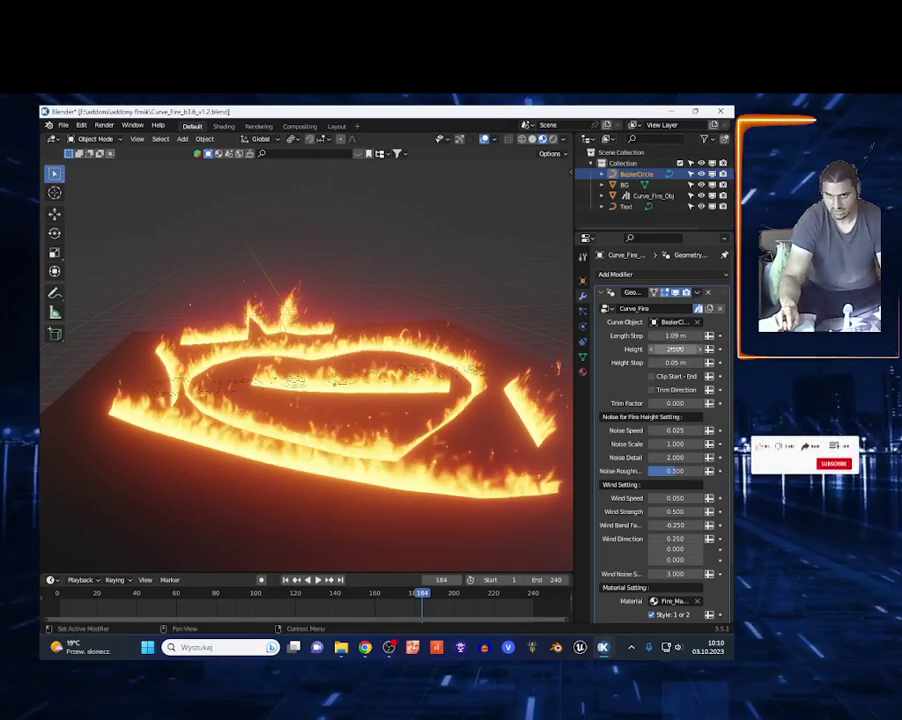
{"action": "left_click_drag", "start_coordinate": [675, 349], "coordinate": [700, 349]}
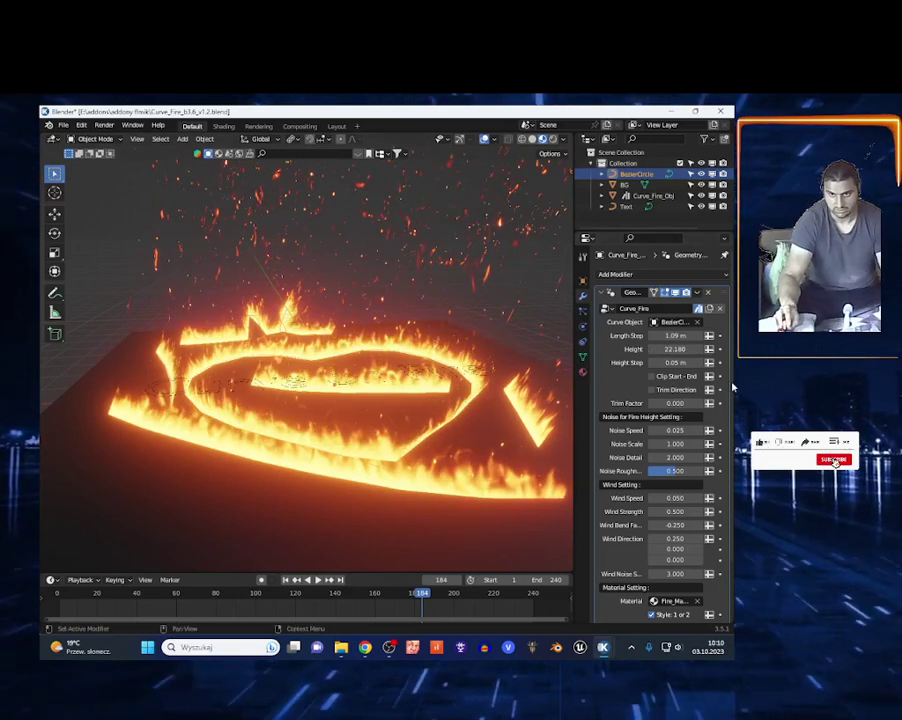
{"action": "left_click_drag", "start_coordinate": [675, 349], "coordinate": [665, 349]}
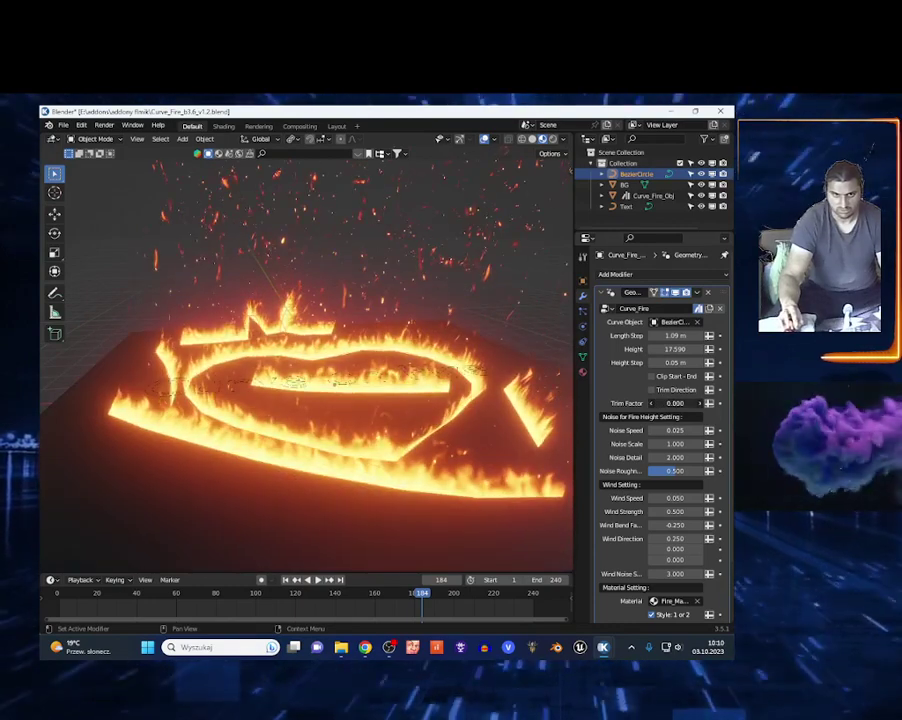
{"action": "middle_click_drag", "start_coordinate": [393, 509], "coordinate": [606, 484]}
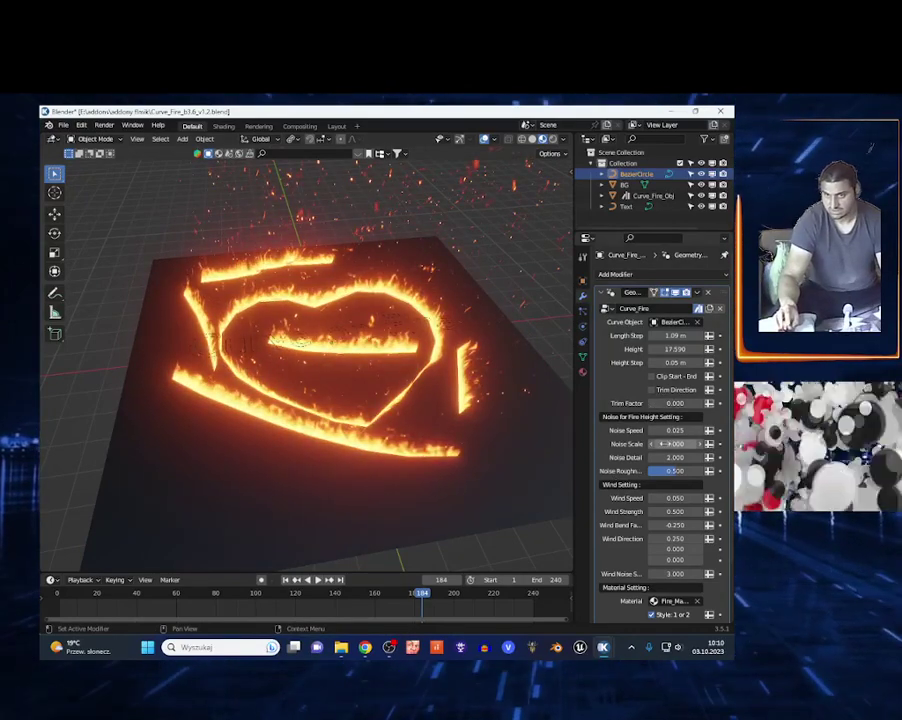
{"action": "left_click_drag", "start_coordinate": [677, 439], "coordinate": [700, 439]}
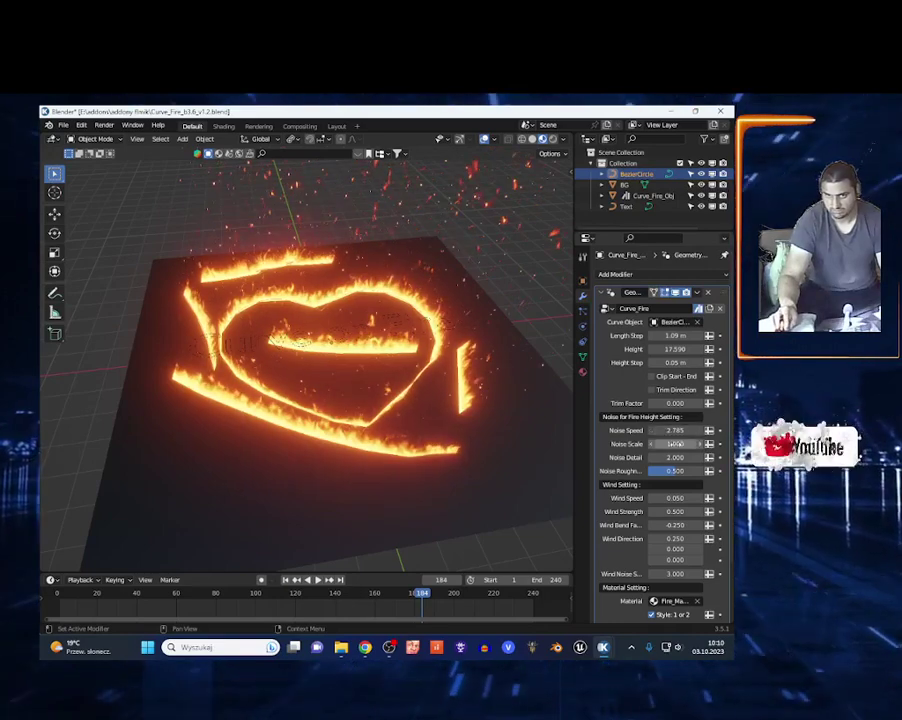
Step: Set the fire's wind speed to -0.810 and preview the playback
{"action": "scroll", "coordinate": [675, 460], "scroll_direction": "down", "scroll_amount": 2}
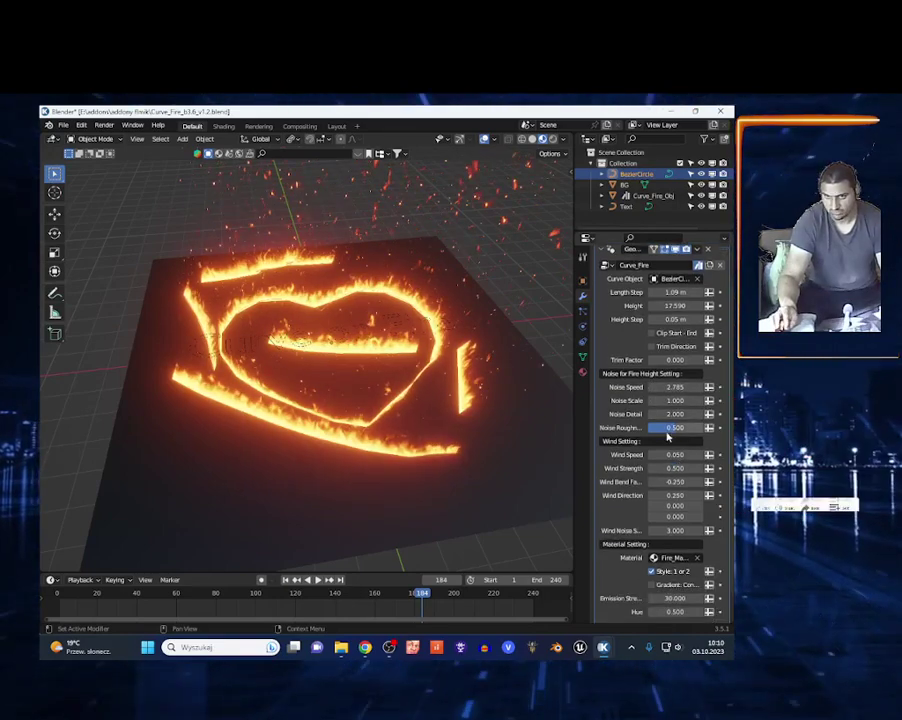
{"action": "scroll", "coordinate": [660, 487], "scroll_direction": "down", "scroll_amount": 1}
{"action": "left_click_drag", "start_coordinate": [677, 428], "coordinate": [700, 428]}
{"action": "key", "text": "space"}
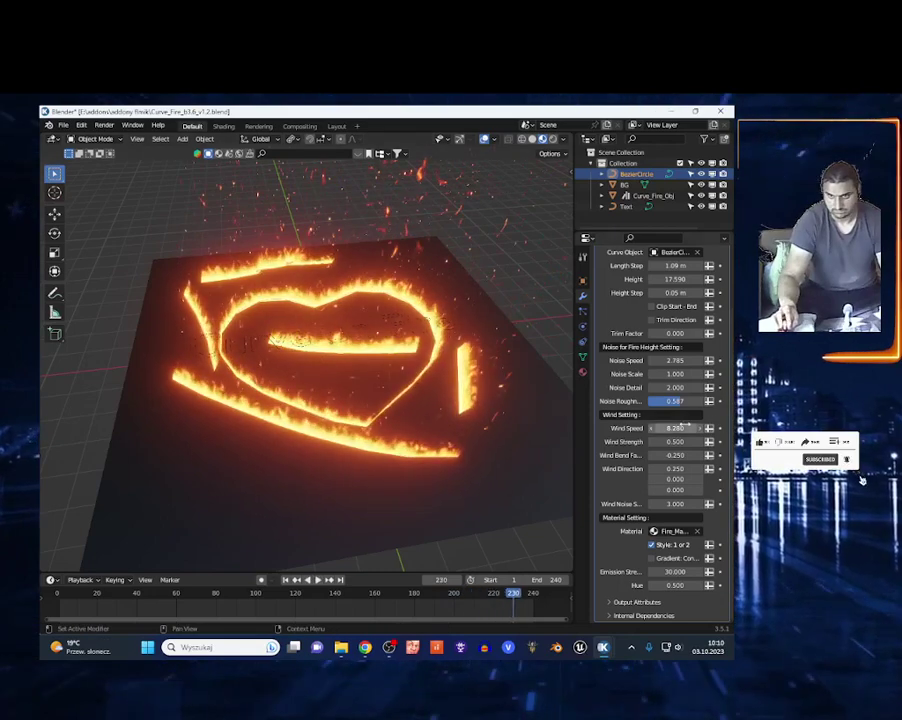
{"action": "mouse_move", "coordinate": [677, 428]}
{"action": "left_mouse_down"}
{"action": "mouse_move", "coordinate": [640, 428]}
{"action": "mouse_move", "coordinate": [720, 441]}
{"action": "left_mouse_up"}
{"action": "key", "text": "space"}
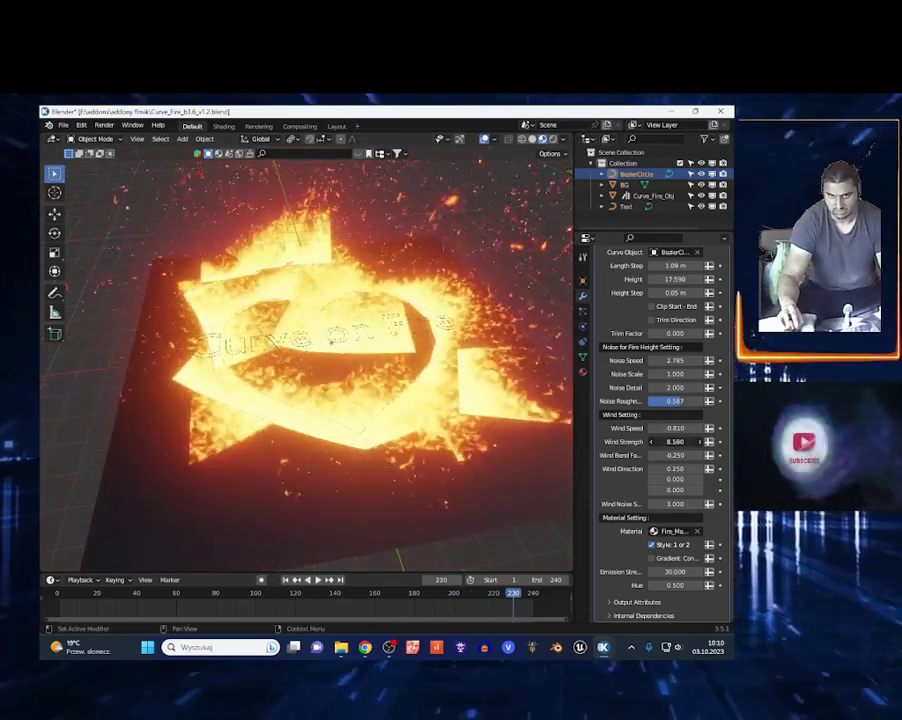
{"action": "key", "text": "space"}
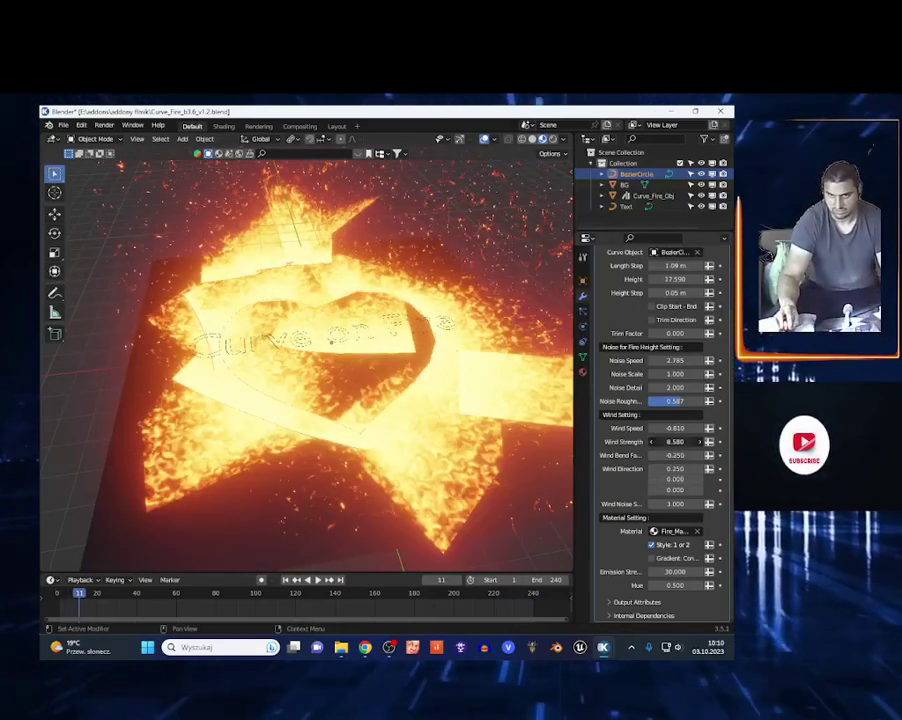
Step: Set wind strength to 0.000 and wind direction to 0.420, previewing the flames
{"action": "left_click_drag", "start_coordinate": [677, 441], "coordinate": [630, 441]}
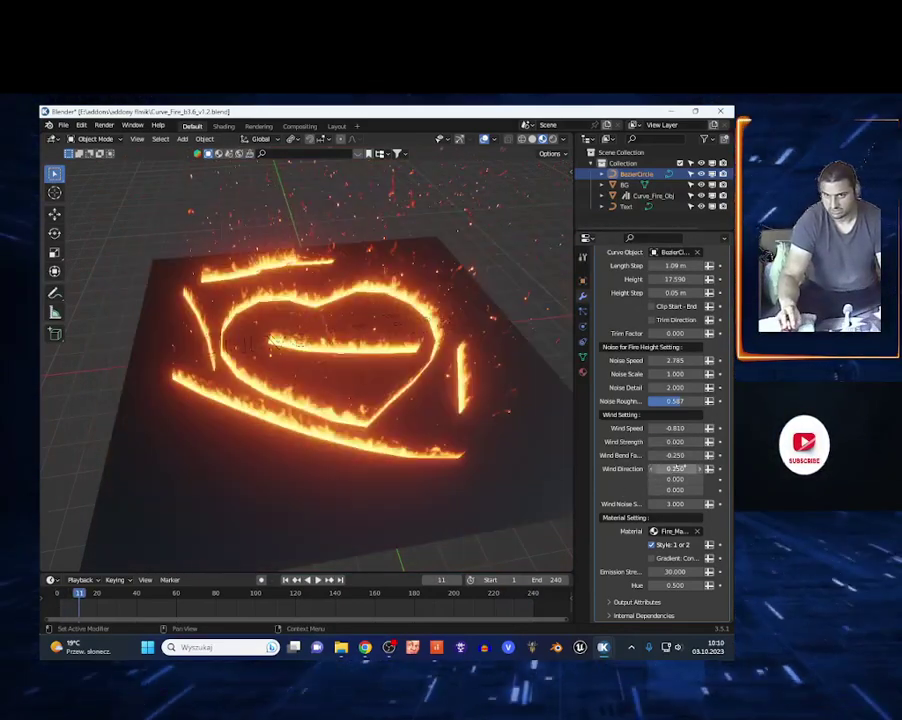
{"action": "left_click_drag", "start_coordinate": [680, 467], "coordinate": [720, 467]}
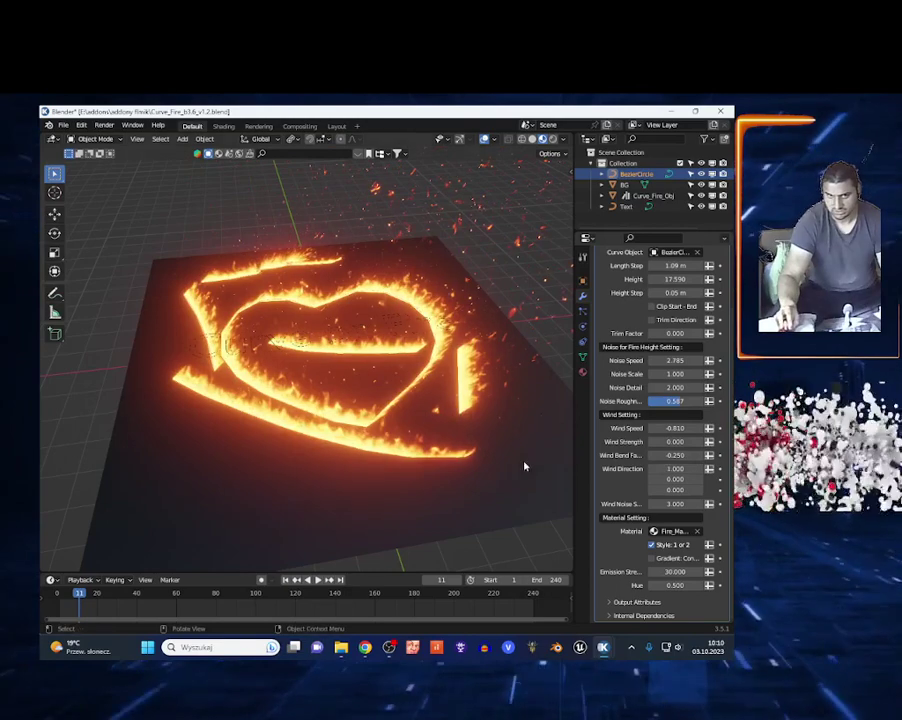
{"action": "key", "text": "space"}
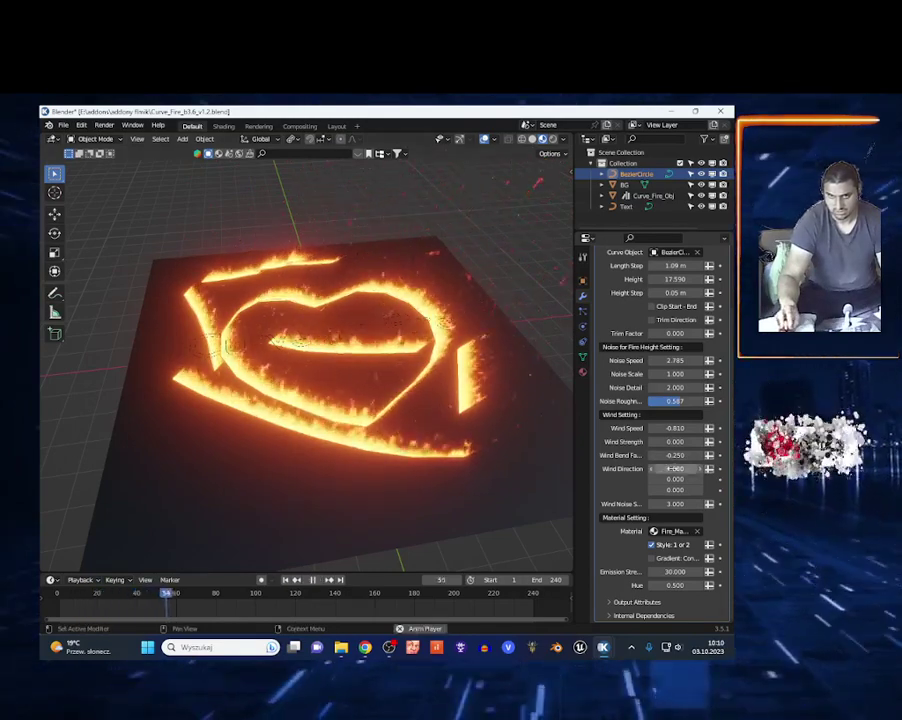
{"action": "left_click_drag", "start_coordinate": [676, 468], "coordinate": [457, 465]}
{"action": "key", "text": "space"}
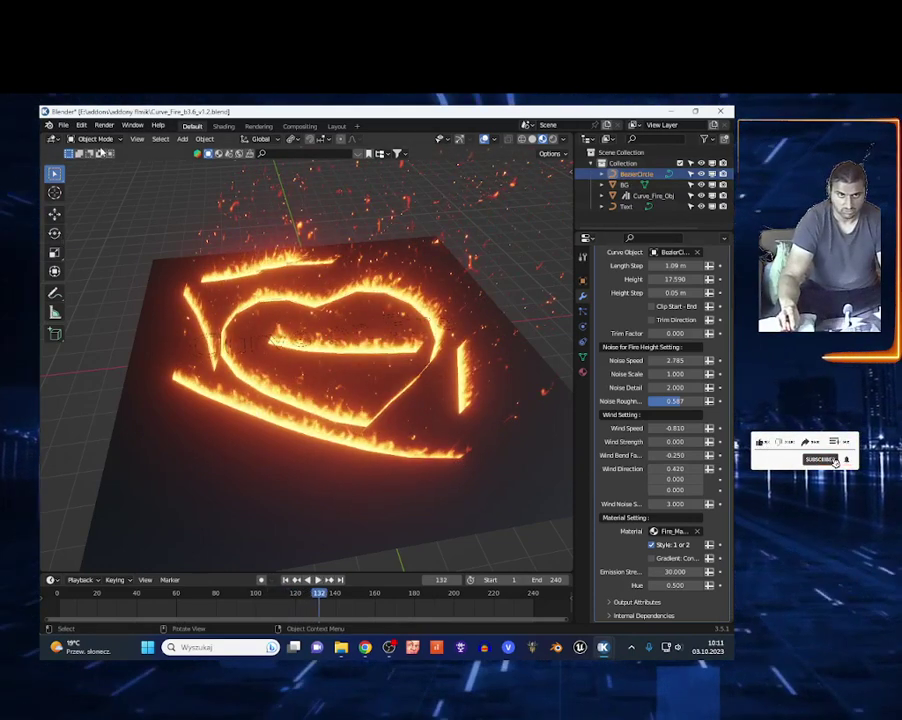
Step: In Edit Mode, draw H-shaped letter strokes at lower left and one stroke to the right
{"action": "left_click", "coordinate": [92, 138]}
{"action": "left_click", "coordinate": [95, 162]}
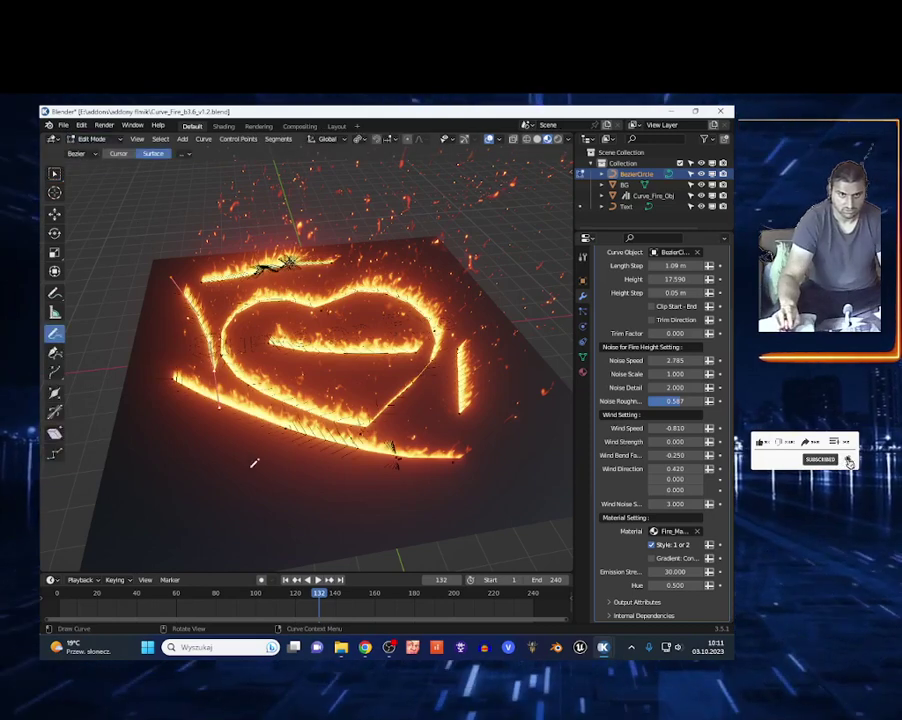
{"action": "left_click_drag", "start_coordinate": [170, 412], "coordinate": [188, 528]}
{"action": "left_click_drag", "start_coordinate": [214, 415], "coordinate": [230, 514]}
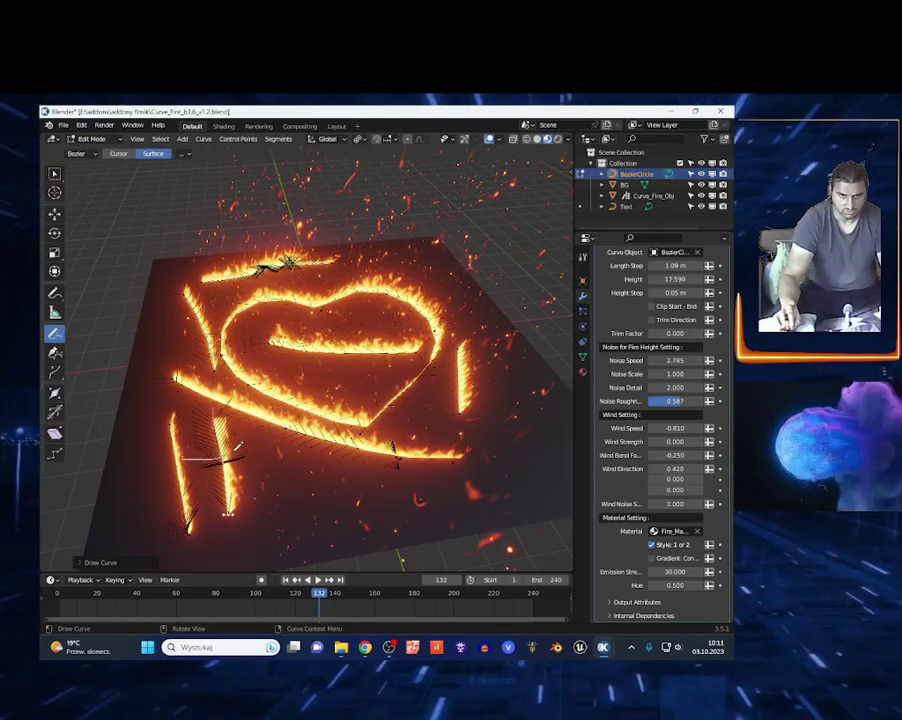
{"action": "left_click_drag", "start_coordinate": [239, 445], "coordinate": [263, 490]}
{"action": "left_click_drag", "start_coordinate": [265, 420], "coordinate": [352, 472]}
{"action": "left_click_drag", "start_coordinate": [405, 350], "coordinate": [495, 415]}
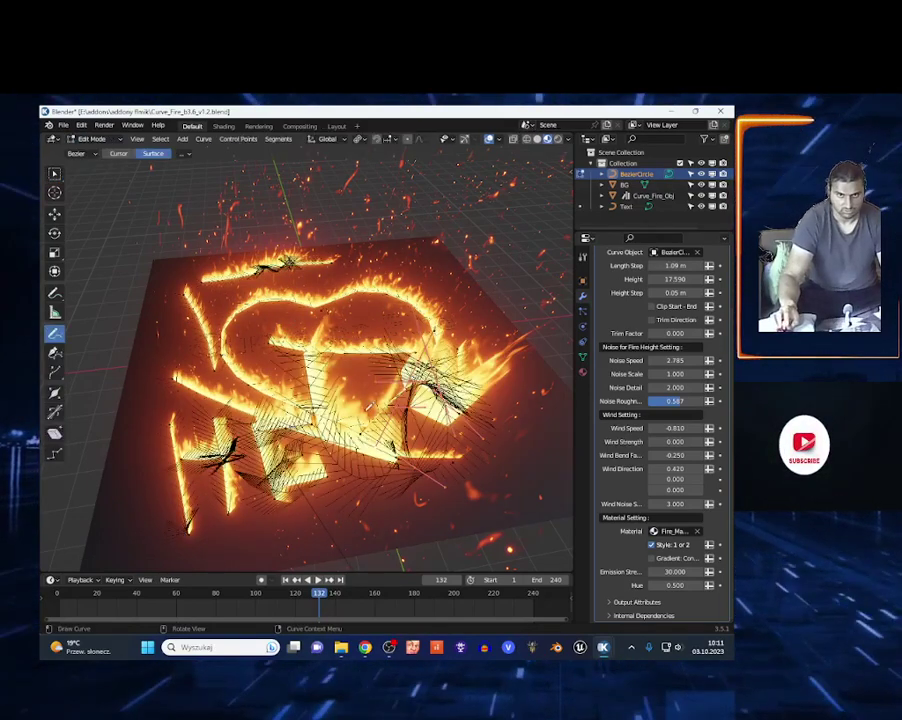
Step: Play and fly through the burning drawing, then switch to the default-cube Blender window
{"action": "key", "text": "Tab"}
{"action": "key", "text": "space"}
{"action": "key", "text": "shift+grave"}
{"action": "key", "text": "w"}
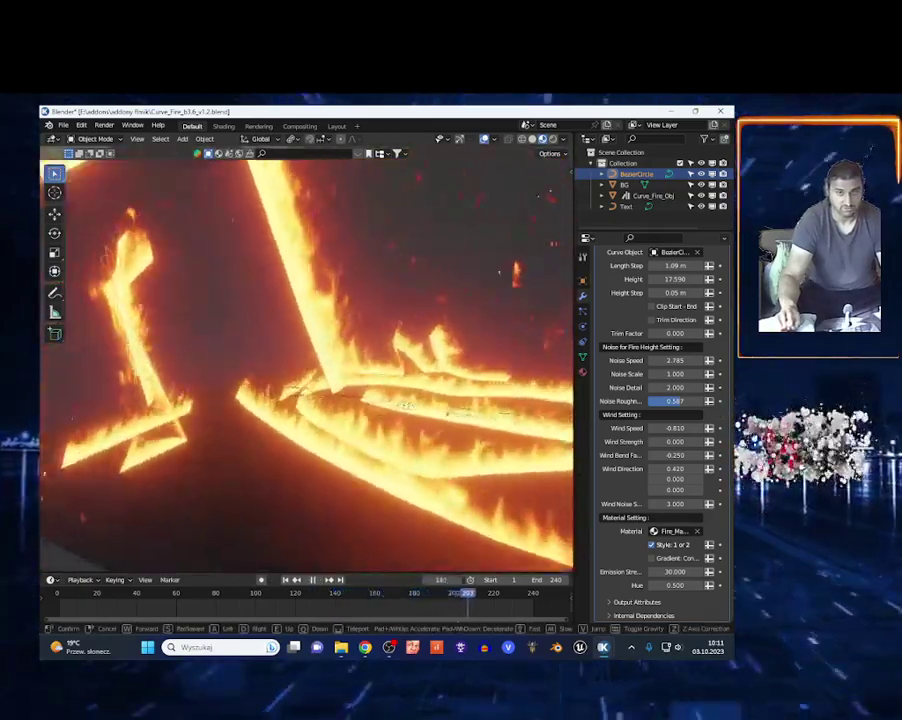
{"action": "key", "text": "s"}
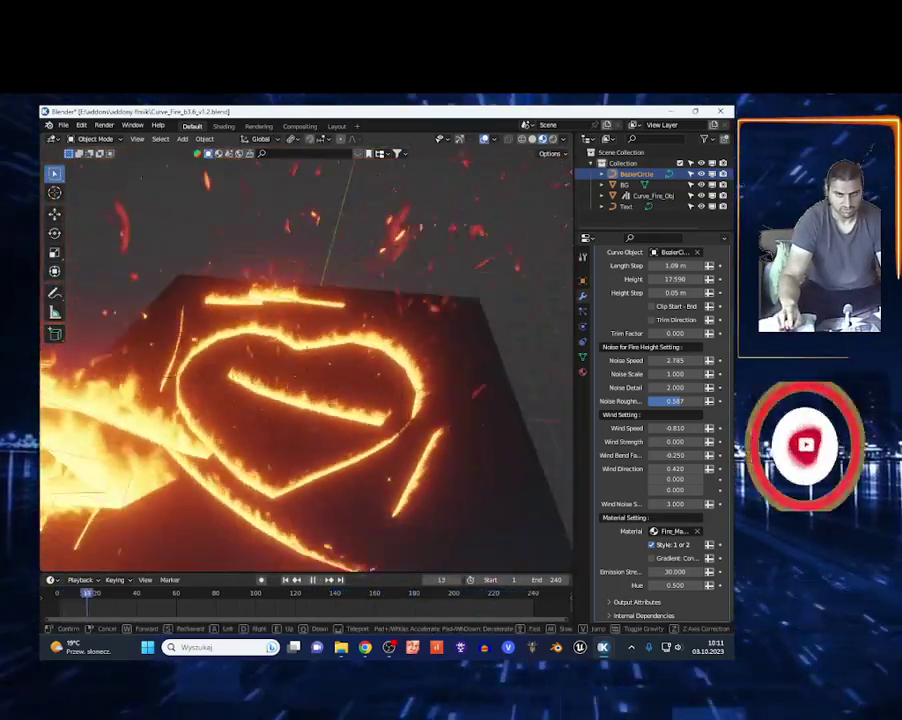
{"action": "left_click", "coordinate": [255, 279]}
{"action": "key", "text": "space"}
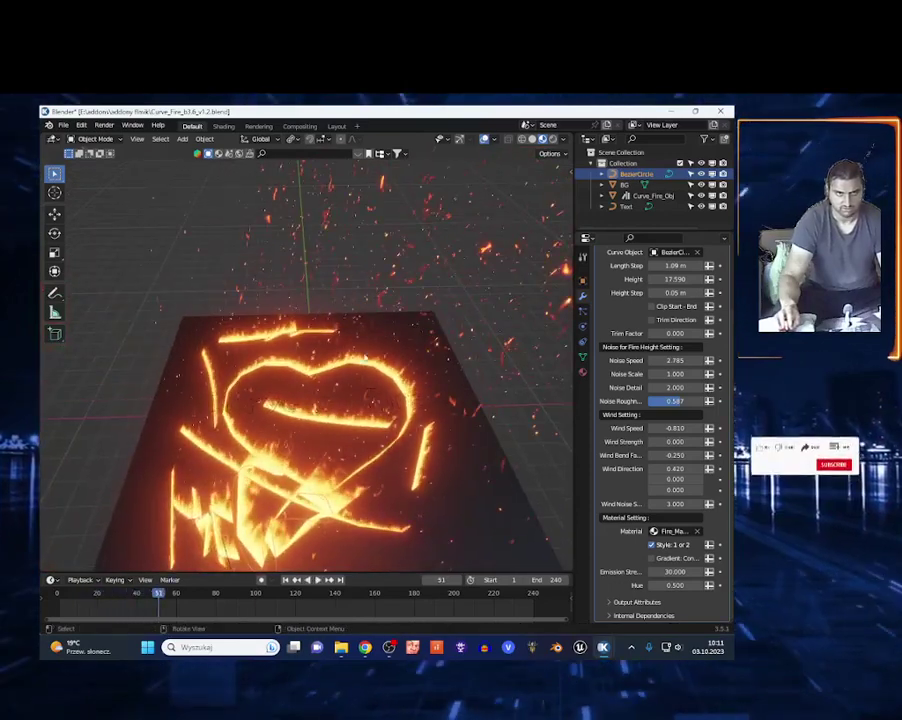
{"action": "mouse_move", "coordinate": [580, 647]}
{"action": "left_click", "coordinate": [537, 585]}
Step: Append from Curve_Fire_b3.6_v1.2.blend, browsing into its Object folder to Curve_Fire_Object
{"action": "left_click", "coordinate": [64, 126]}
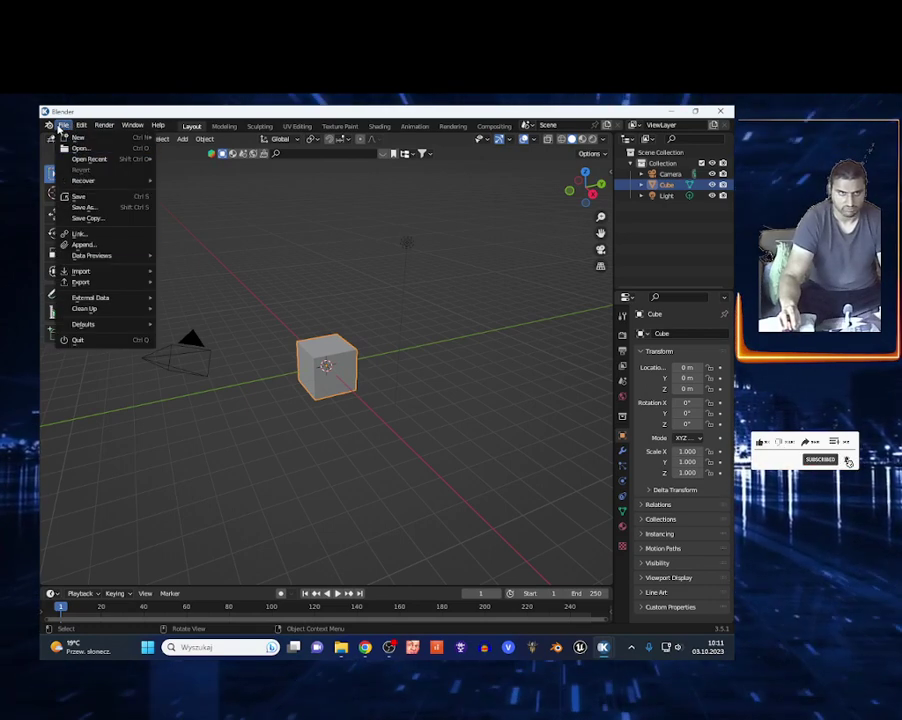
{"action": "left_click", "coordinate": [85, 245]}
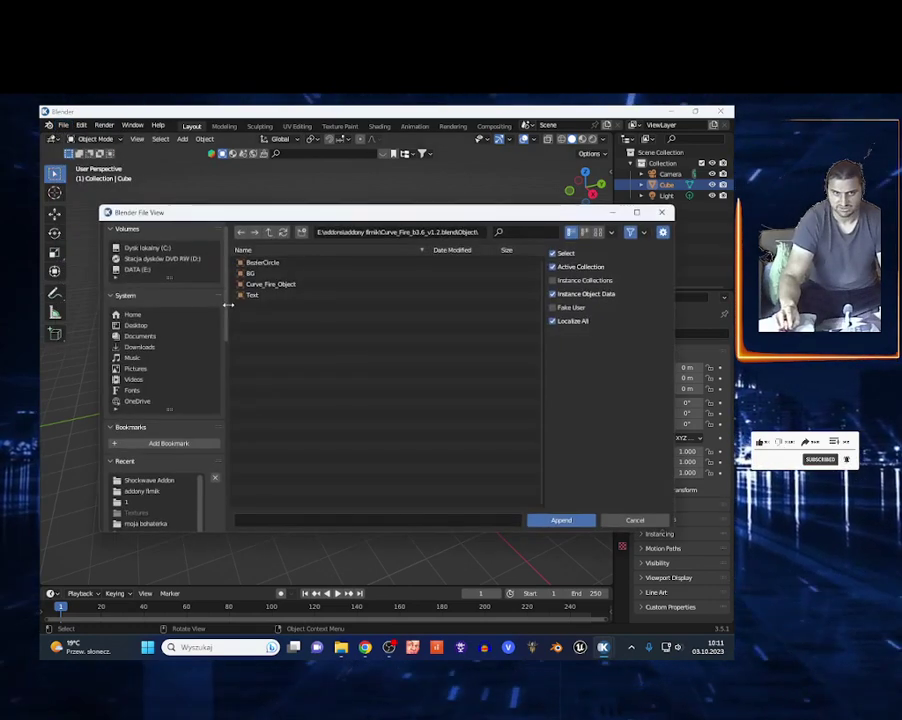
{"action": "left_click", "coordinate": [268, 232]}
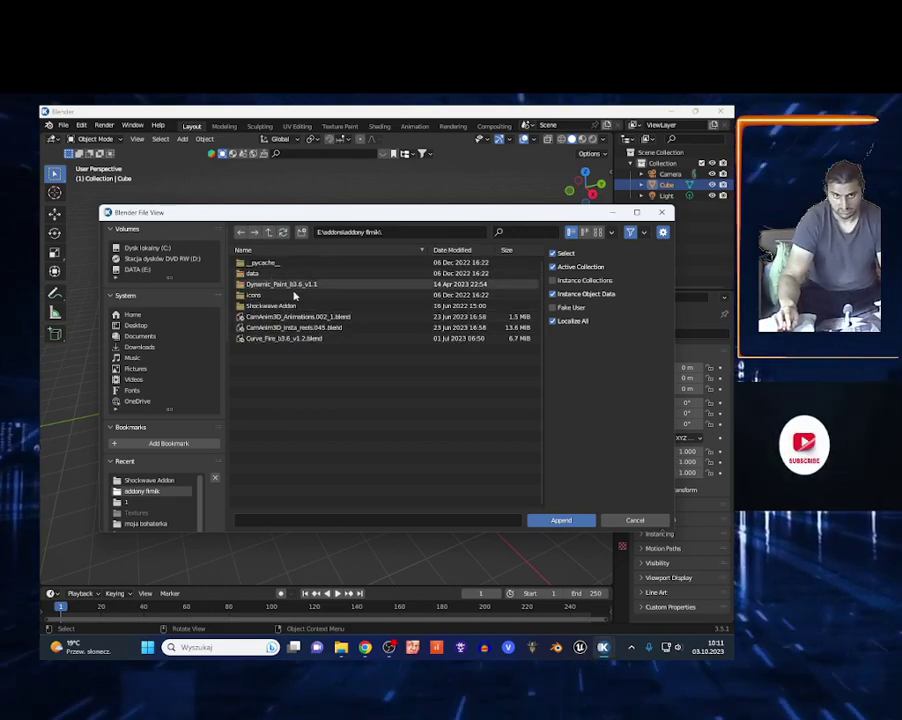
{"action": "double_click", "coordinate": [283, 338]}
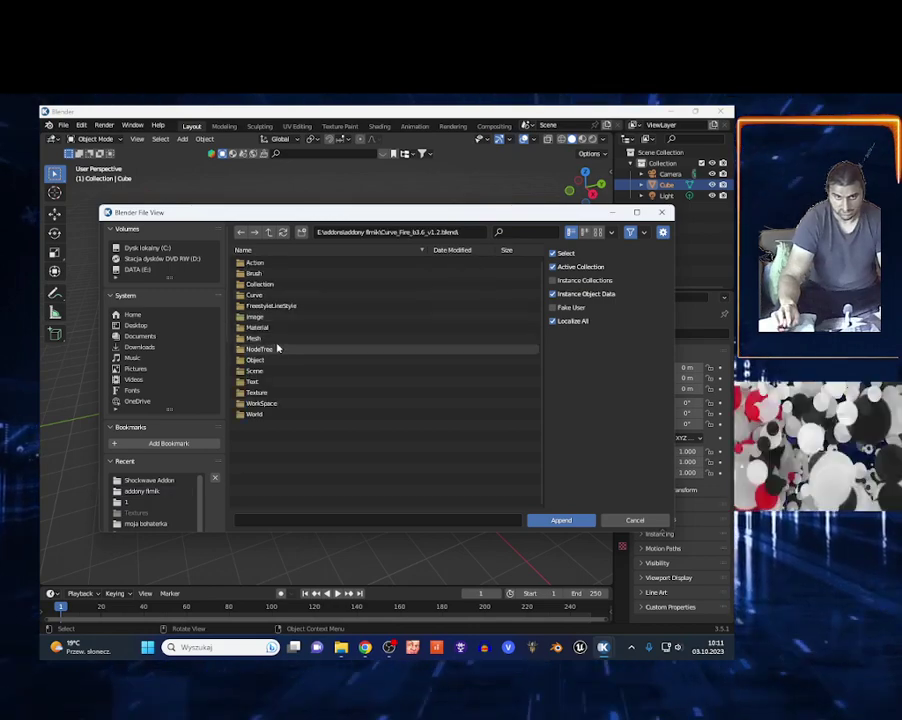
{"action": "left_click", "coordinate": [258, 362]}
{"action": "double_click", "coordinate": [258, 362]}
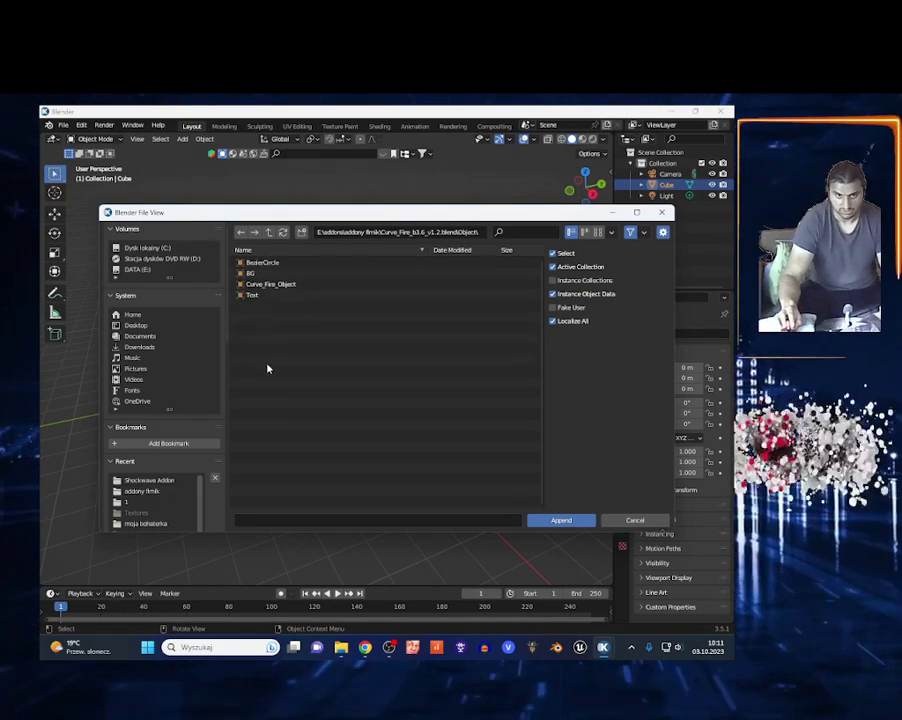
{"action": "left_click", "coordinate": [272, 284]}
Step: Finish appending Curve_Fire_Object and delete the default cube
{"action": "double_click", "coordinate": [272, 284]}
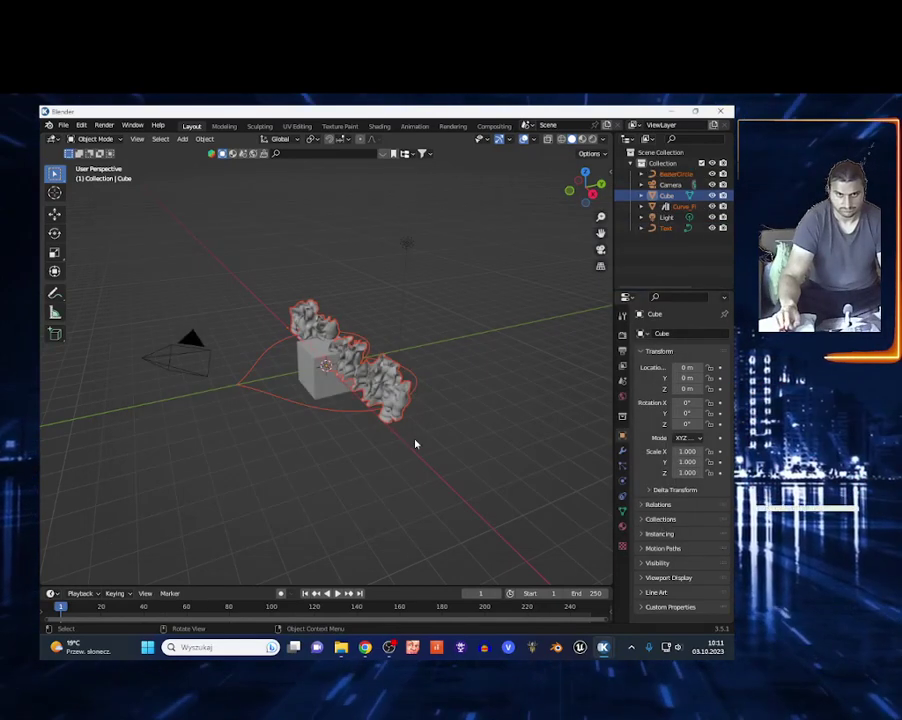
{"action": "left_click", "coordinate": [328, 397]}
{"action": "key", "text": "x"}
{"action": "left_click", "coordinate": [315, 383]}
Step: Switch to Rendered shading, frame a front view of the text, and enlarge the timeline
{"action": "left_click", "coordinate": [594, 140]}
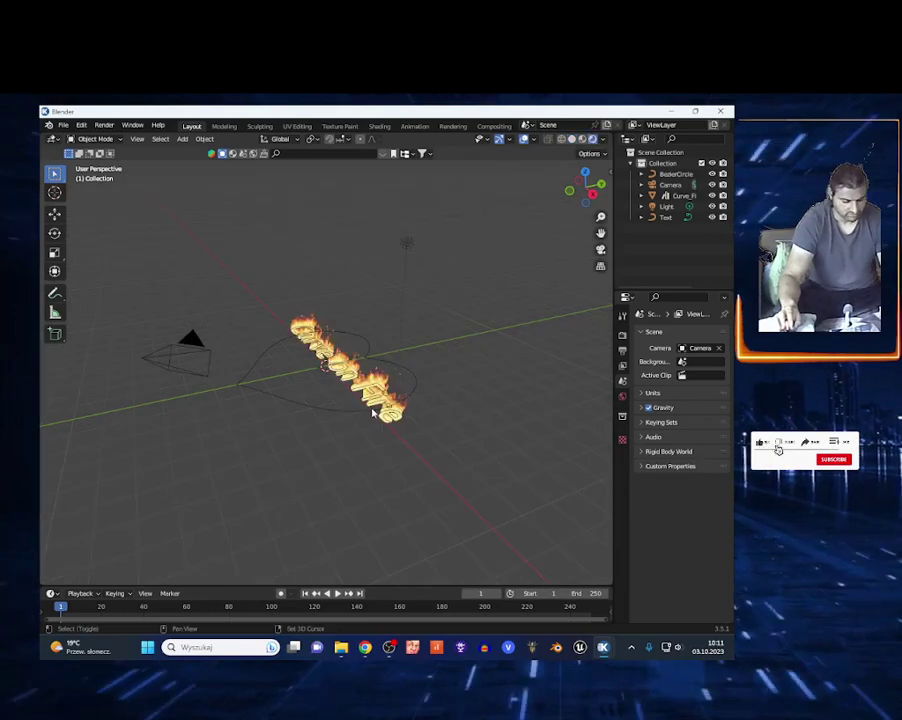
{"action": "key", "text": "shift+grave"}
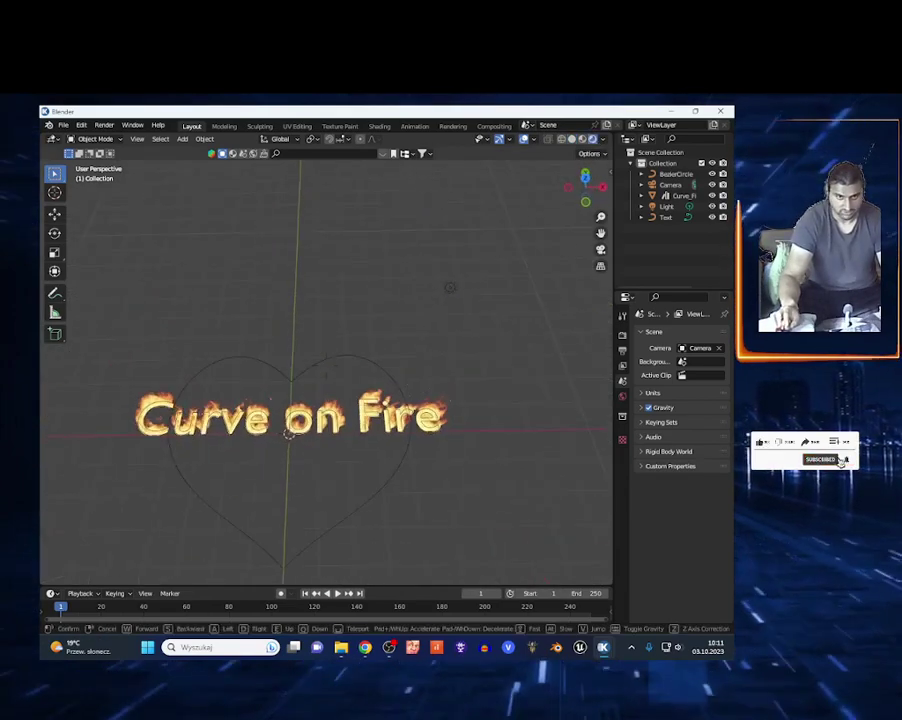
{"action": "left_click", "coordinate": [368, 430]}
{"action": "left_click_drag", "start_coordinate": [440, 585], "coordinate": [440, 508]}
Step: Add a Bezier circle scaled to about 5.36 around the text, then select Curve_Fire_Object
{"action": "key", "text": "shift+a"}
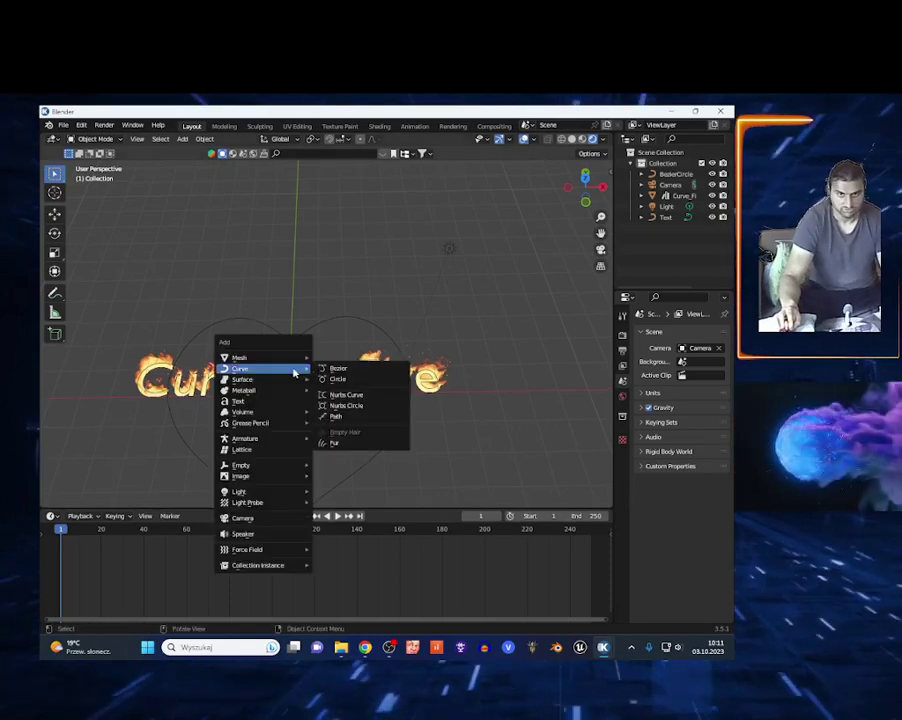
{"action": "left_click", "coordinate": [361, 380]}
{"action": "key", "text": "s"}
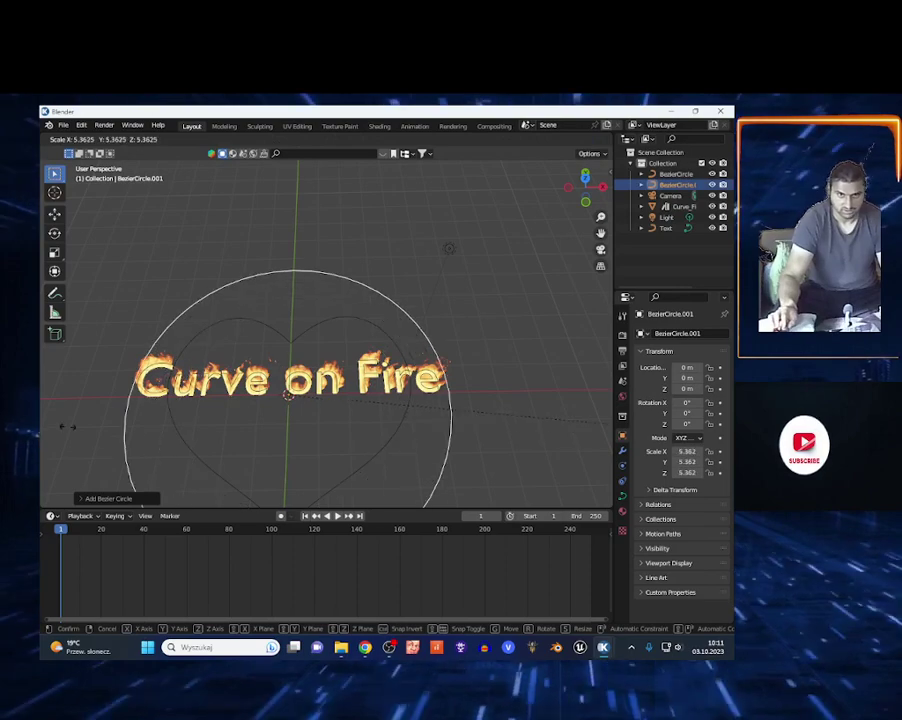
{"action": "left_click", "coordinate": [326, 208]}
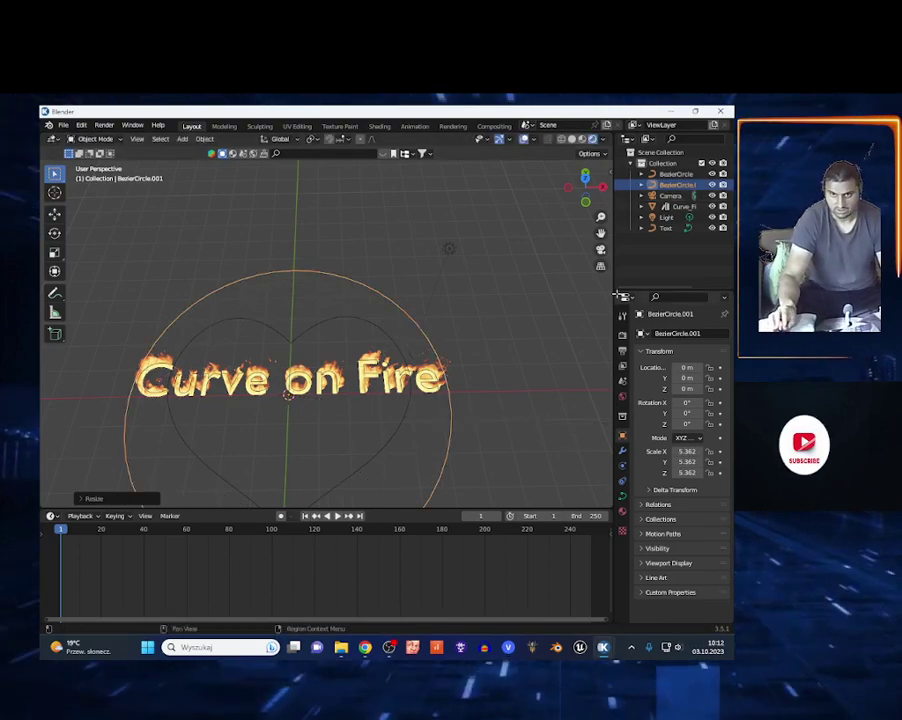
{"action": "left_click_drag", "start_coordinate": [607, 280], "coordinate": [477, 282]}
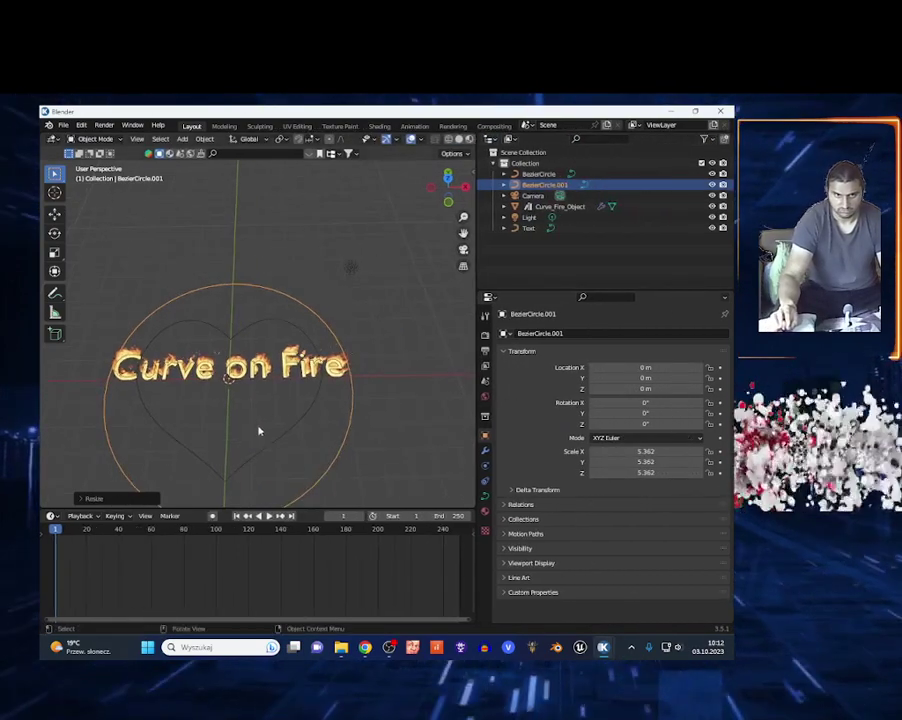
{"action": "left_click", "coordinate": [248, 375]}
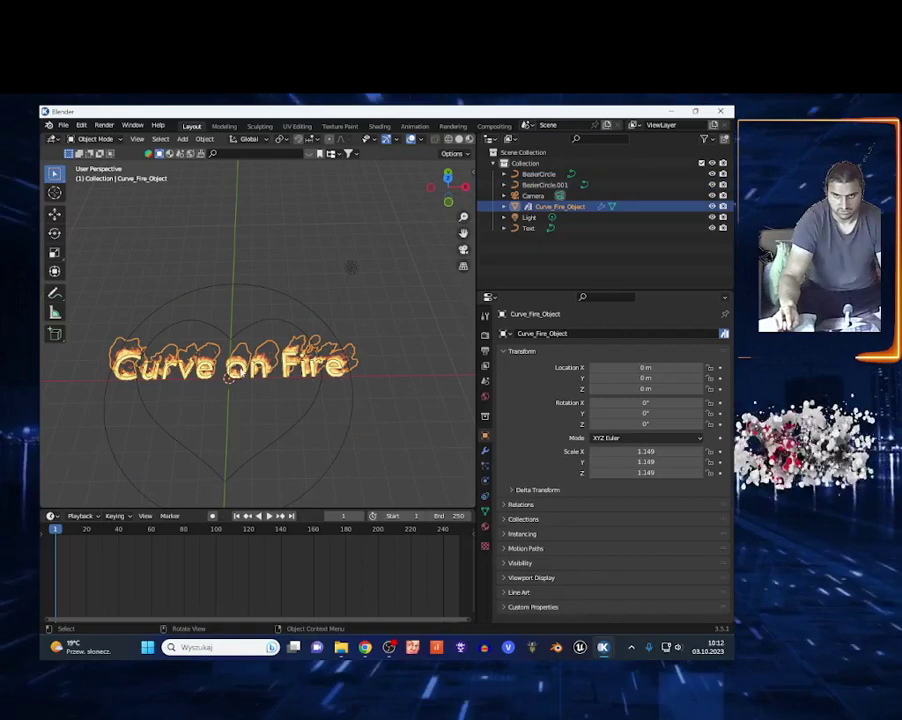
Step: Replace the text with BezierCircle.001 as the fire's curve object and play the animation
{"action": "left_click", "coordinate": [486, 451]}
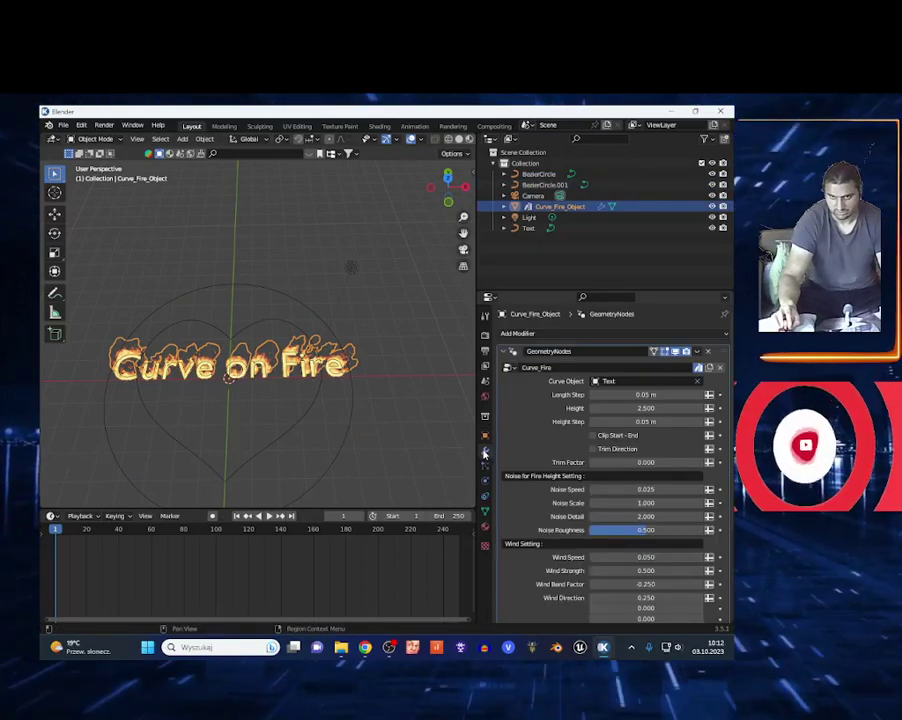
{"action": "left_click", "coordinate": [698, 383]}
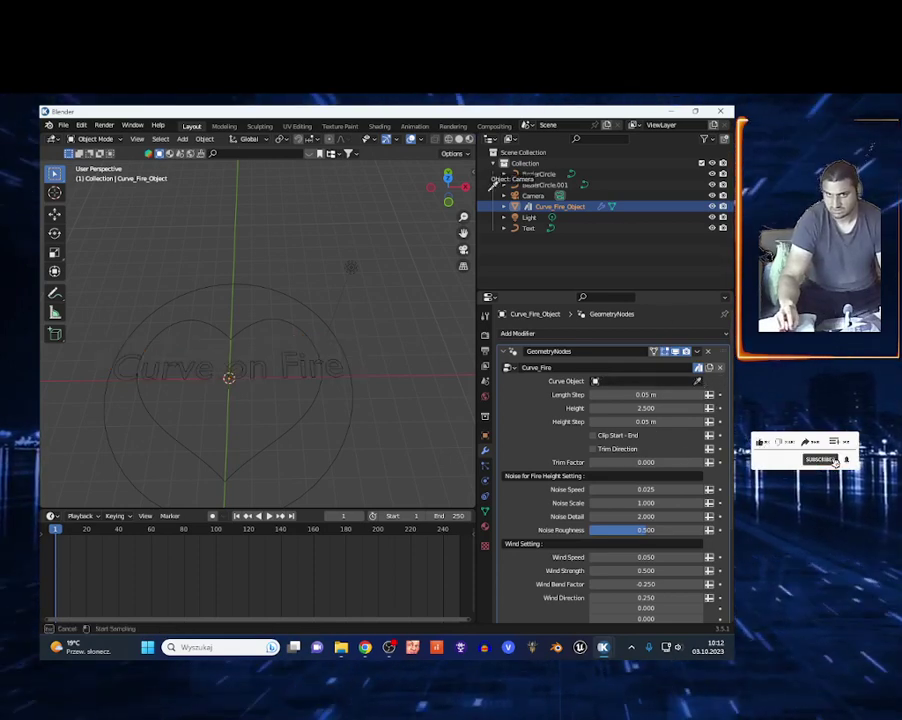
{"action": "left_click", "coordinate": [560, 186]}
{"action": "key", "text": "space"}
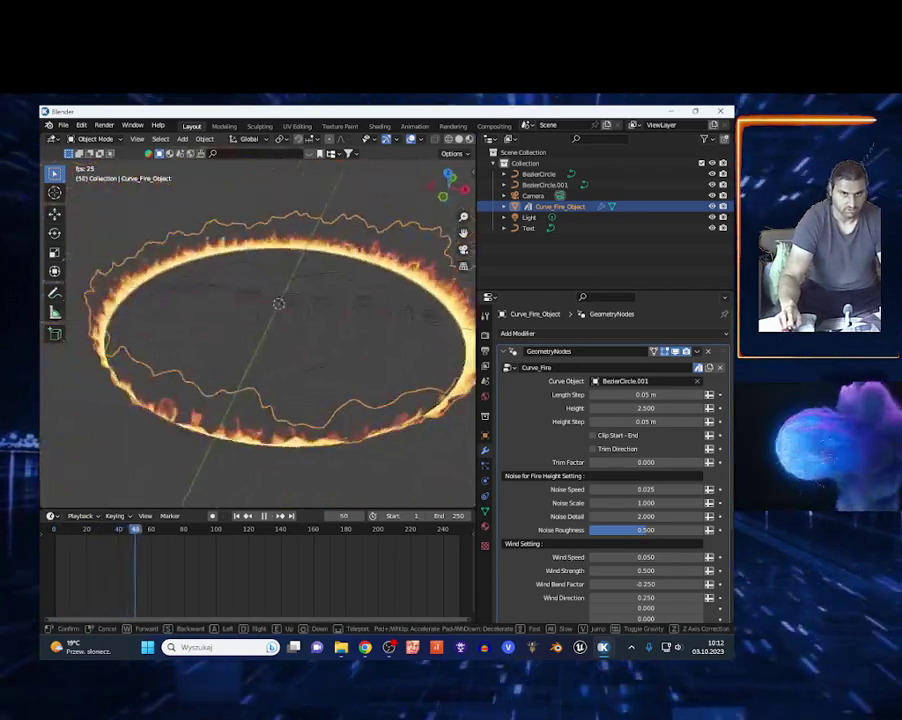
{"action": "left_click", "coordinate": [278, 424]}
{"action": "scroll", "coordinate": [617, 498], "scroll_direction": "down", "scroll_amount": 5}
Step: Shift the fire's hue to 0.560, then browse the Curve Fire Blender Market page in Chrome
{"action": "mouse_move", "coordinate": [620, 584]}
{"action": "left_mouse_down"}
{"action": "mouse_move", "coordinate": [595, 584]}
{"action": "mouse_move", "coordinate": [650, 584]}
{"action": "left_mouse_up"}
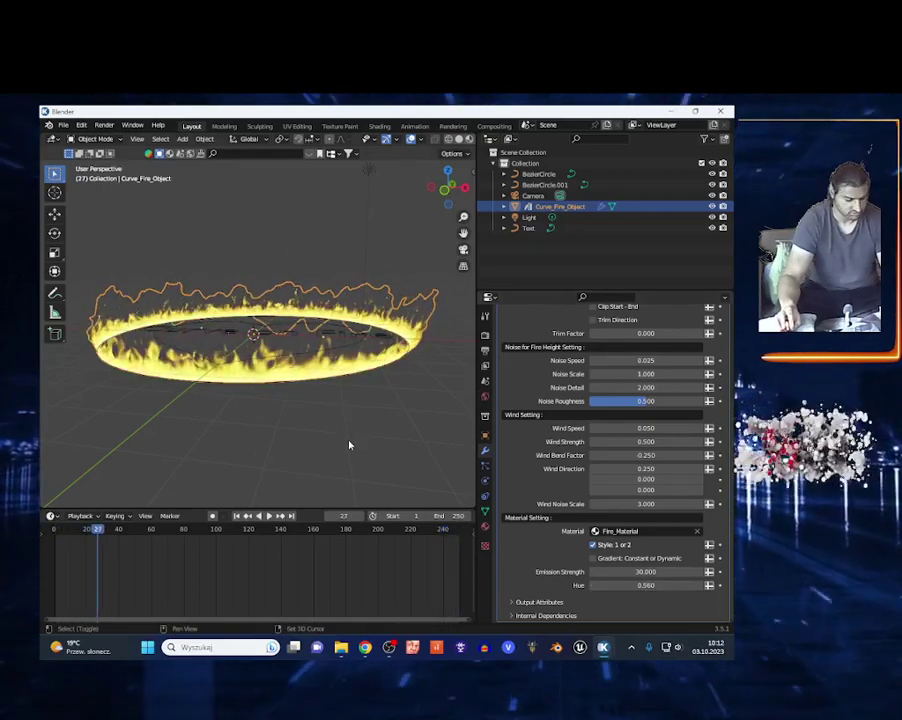
{"action": "middle_click_drag", "start_coordinate": [349, 445], "coordinate": [343, 460]}
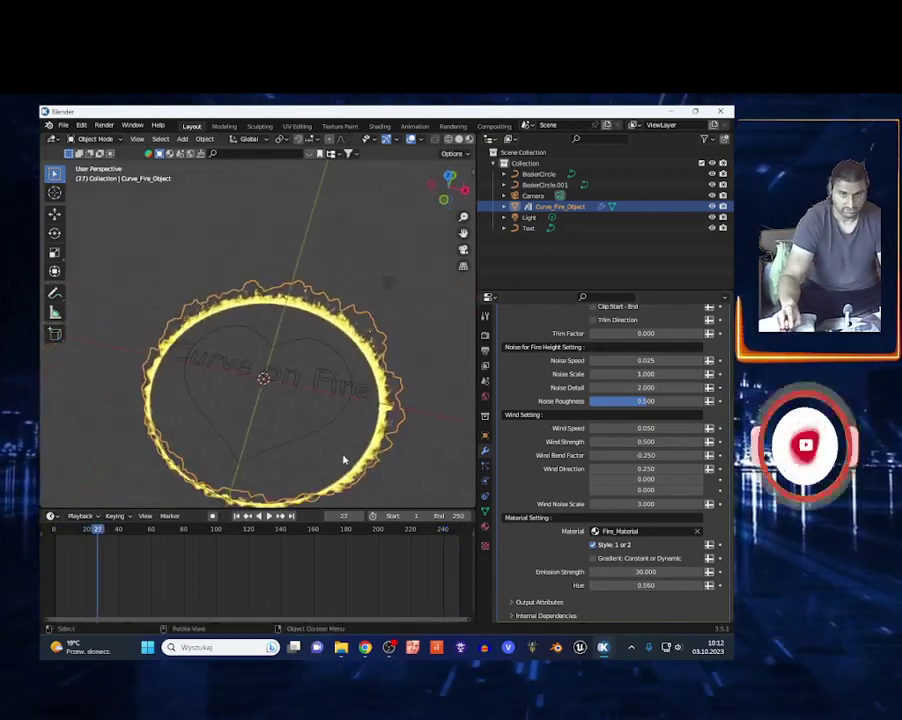
{"action": "left_click", "coordinate": [364, 649]}
{"action": "scroll", "coordinate": [298, 412], "scroll_direction": "up", "scroll_amount": 7}
{"action": "scroll", "coordinate": [249, 413], "scroll_direction": "up", "scroll_amount": 4}
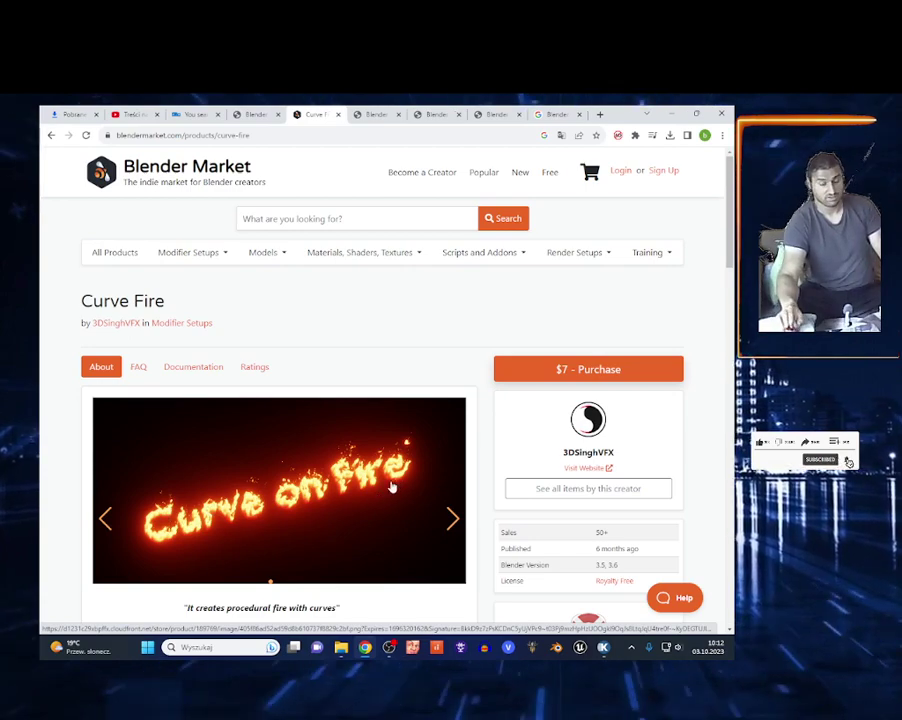
{"action": "scroll", "coordinate": [250, 477], "scroll_direction": "down", "scroll_amount": 10}
{"action": "scroll", "coordinate": [285, 483], "scroll_direction": "down", "scroll_amount": 3}
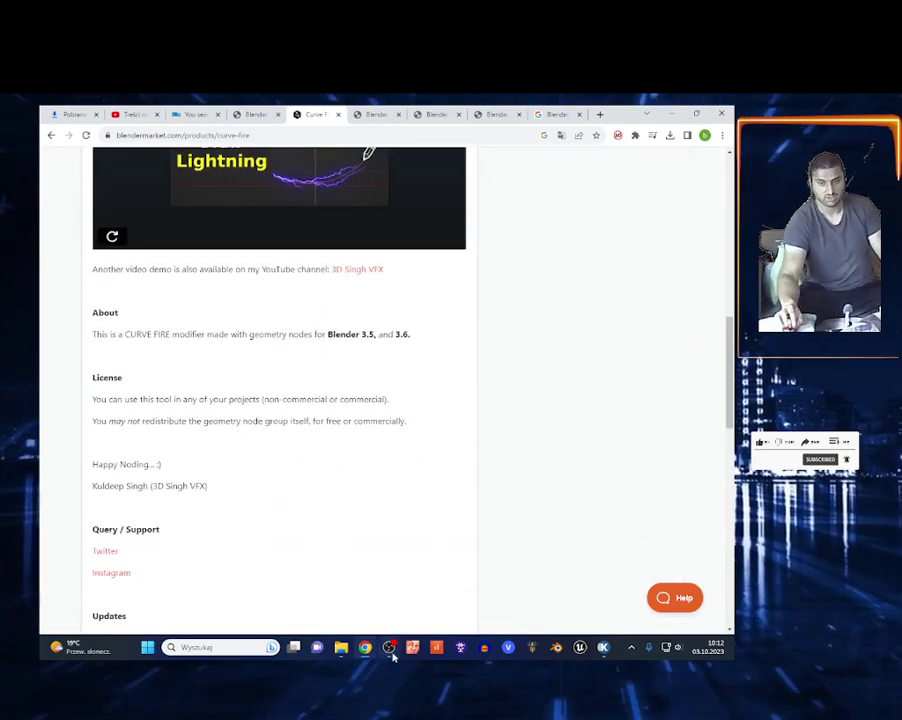